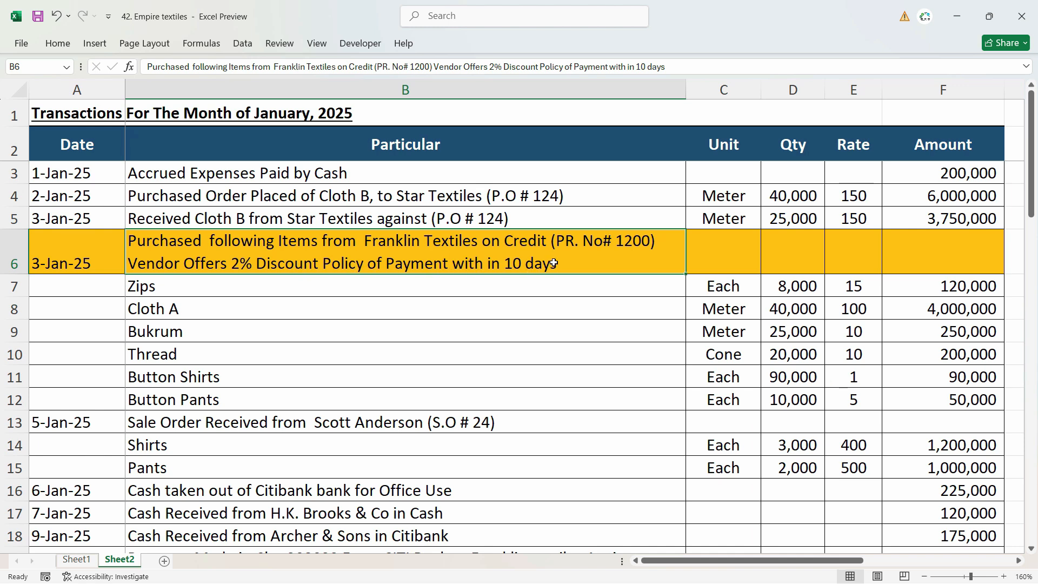
Review the 3-Jan-25 credit purchase from Franklin Textiles and the first item line beneath it
left_click(106, 264)
left_click(263, 265)
left_click(110, 265)
left_click(110, 286)
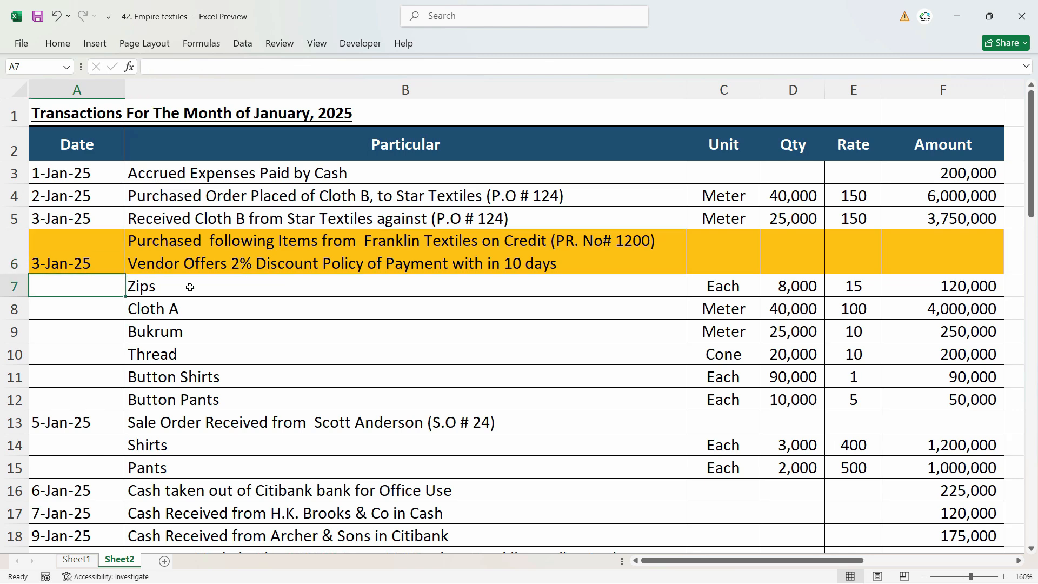
left_click(194, 287)
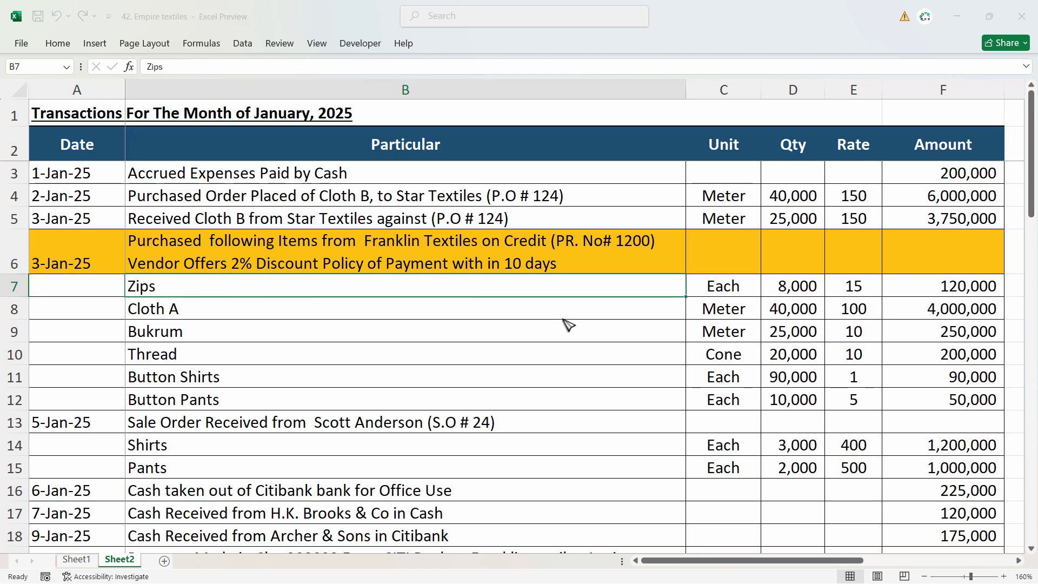
Switch from the Excel worksheet to TallyPrime, showing the Empire Textiles Day Book
key("alt+Tab")
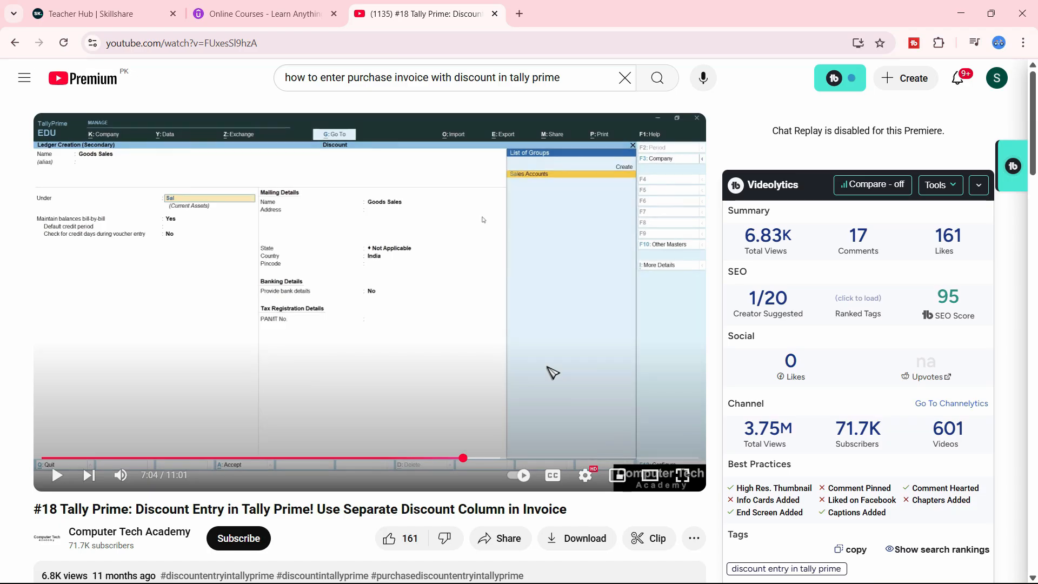
key("alt+Tab")
key("alt+Tab")
left_click(547, 366)
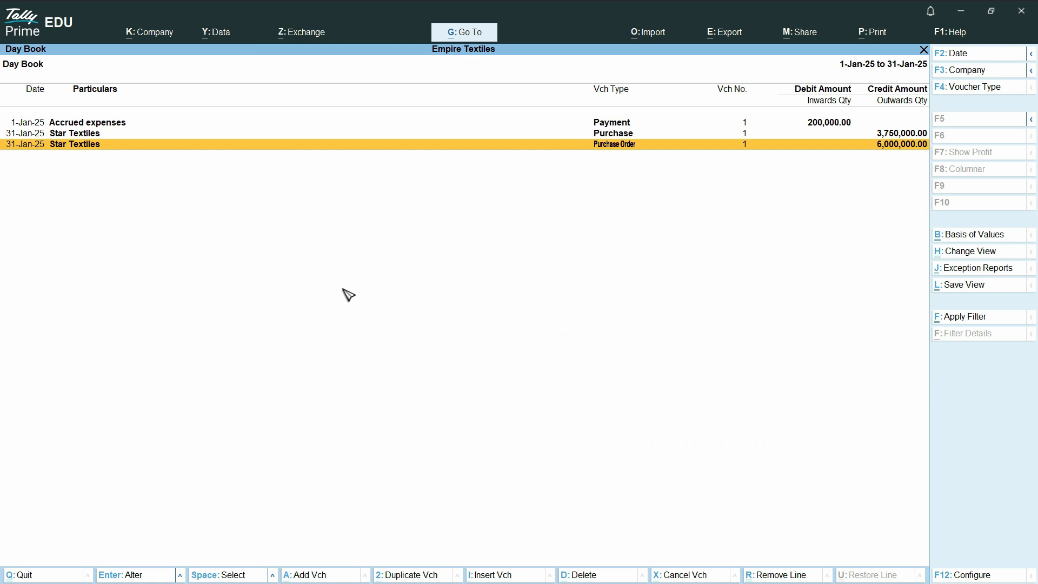
key("alt")
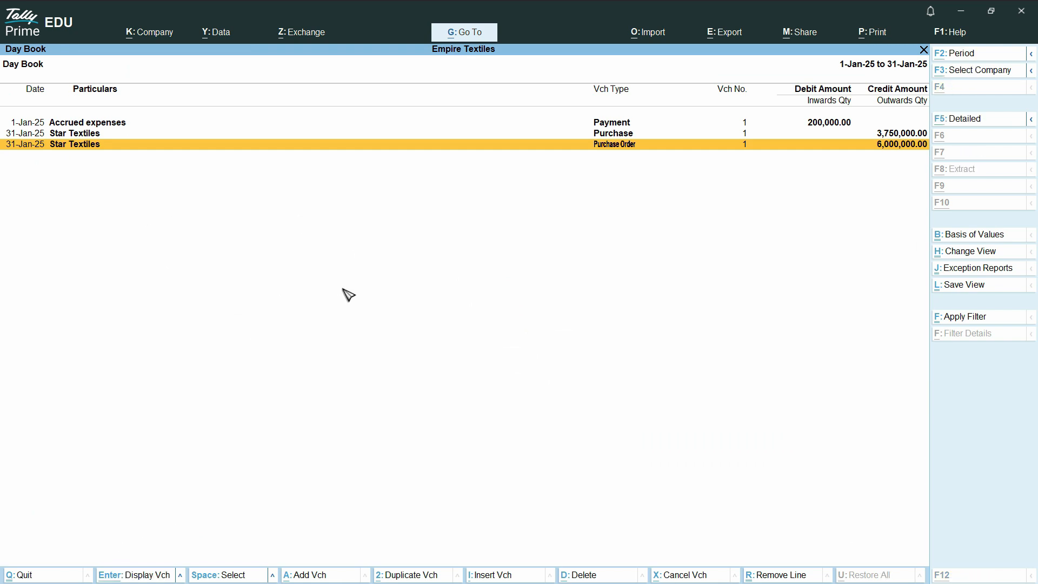
key("alt+a")
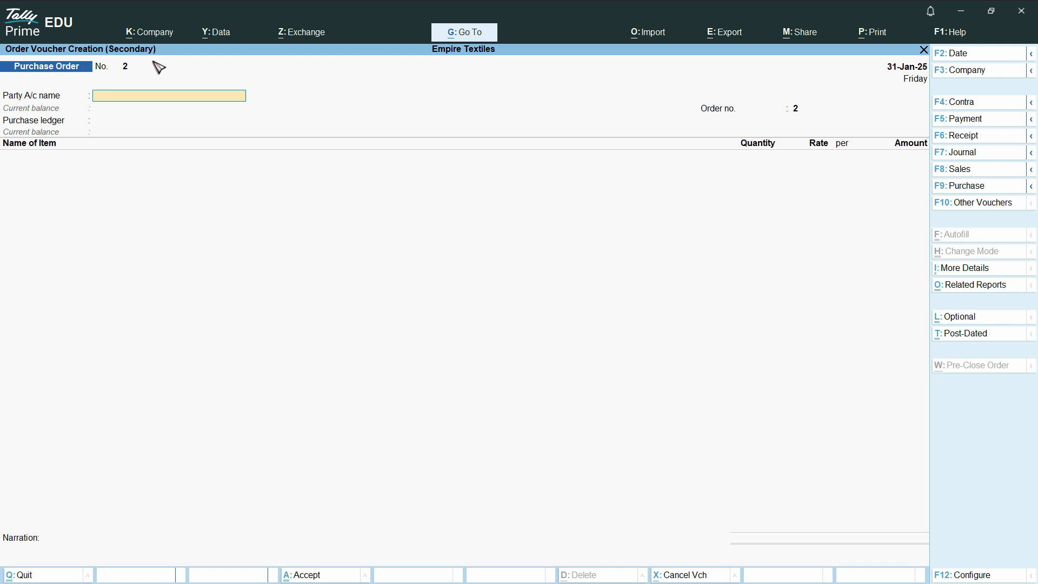
key("Escape")
Leave the Day Book, return to the Gateway of Tally and start a new Purchase voucher
key("Escape")
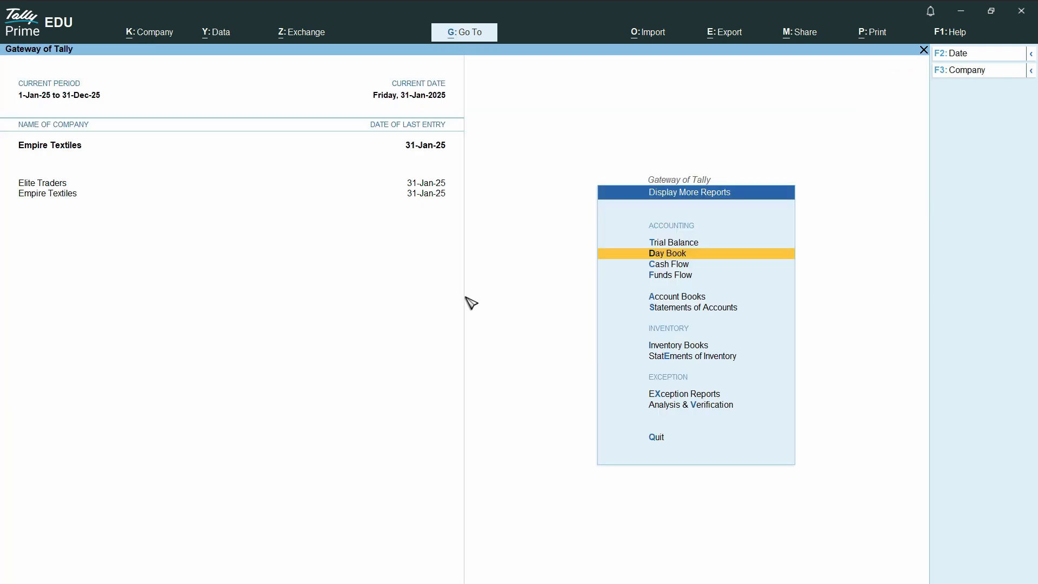
key("Escape")
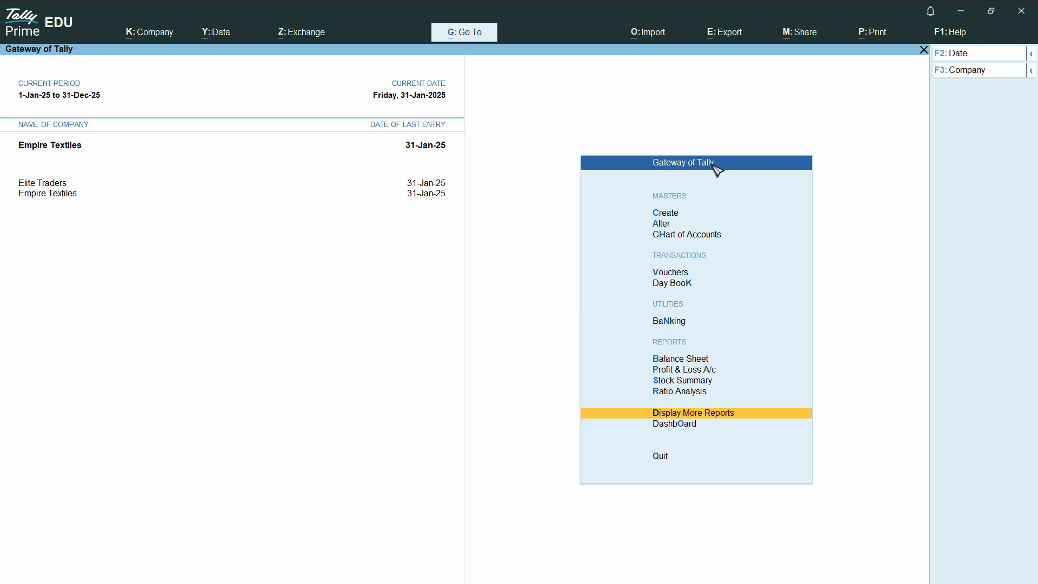
left_click(673, 276)
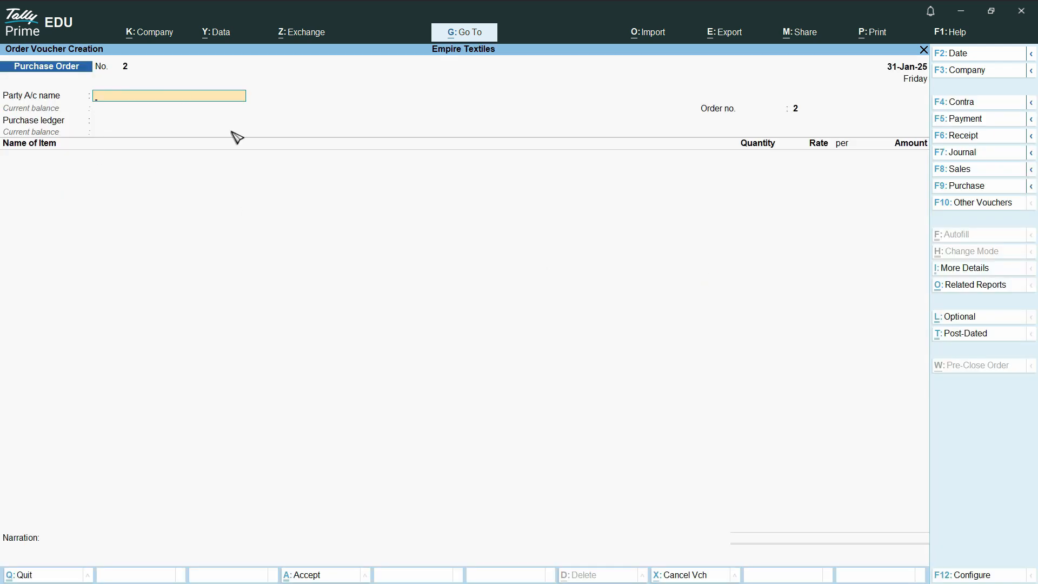
left_click(971, 195)
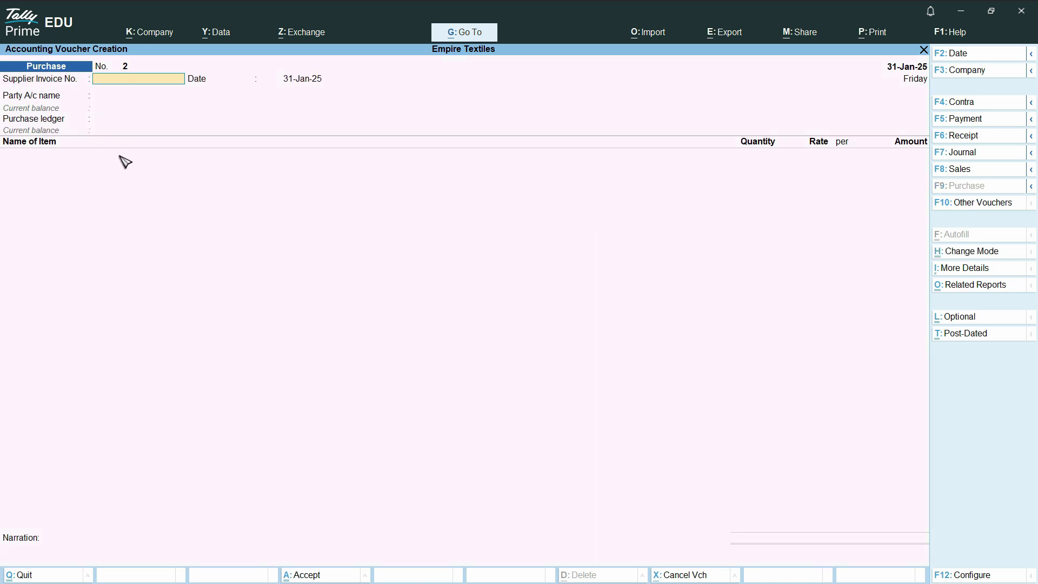
Enter 98039 as the supplier invoice number and accept 31-Jan-25 as the invoice date
type("98030")
key("Return")
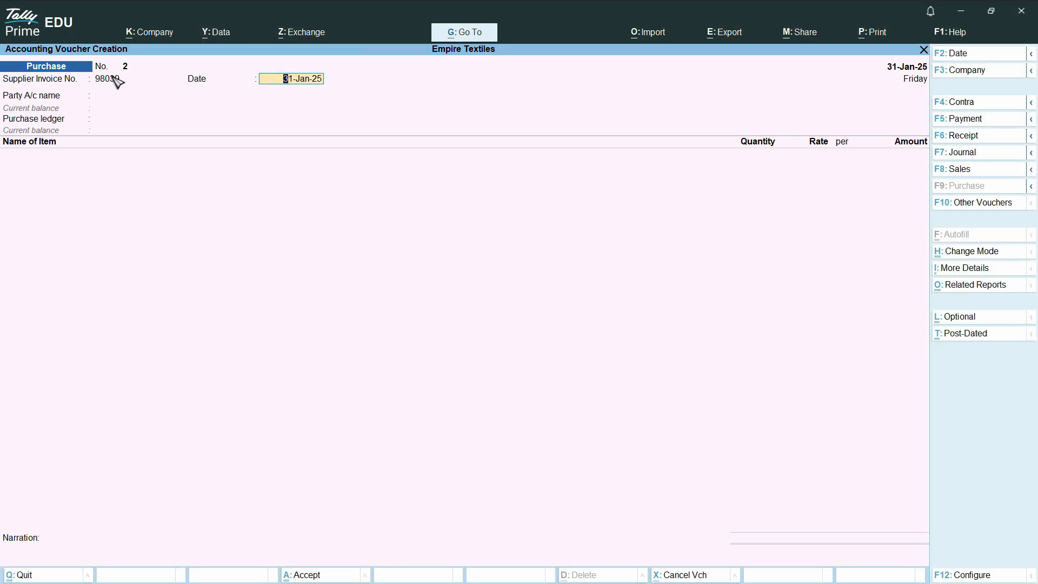
left_click(146, 82)
left_click(319, 80)
key("Return")
Check the supplier of the 3-Jan-25 purchase in the Excel worksheet and return to TallyPrime with the party account left empty
key("alt+Tab")
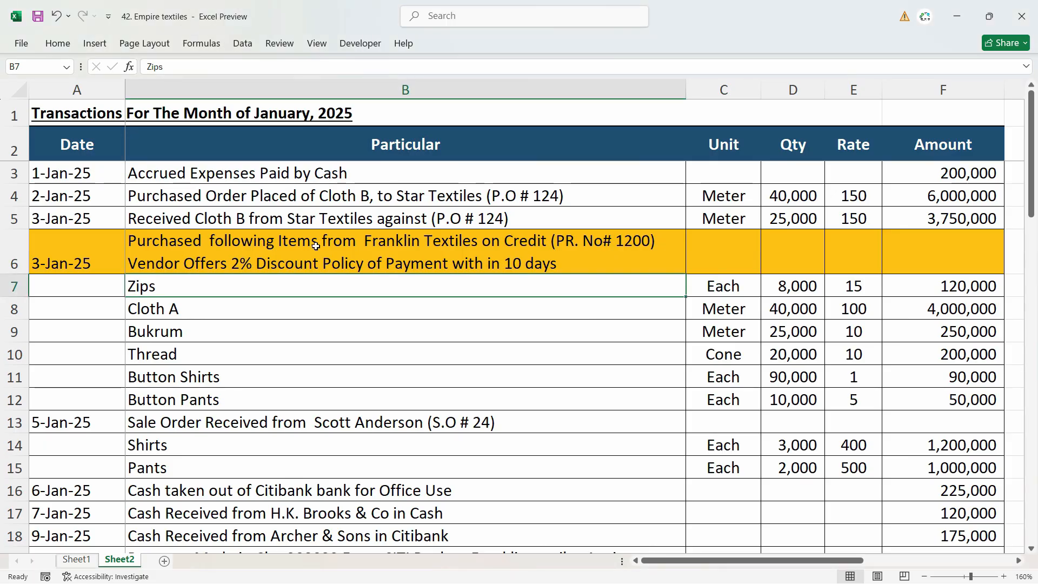
key("alt+Tab")
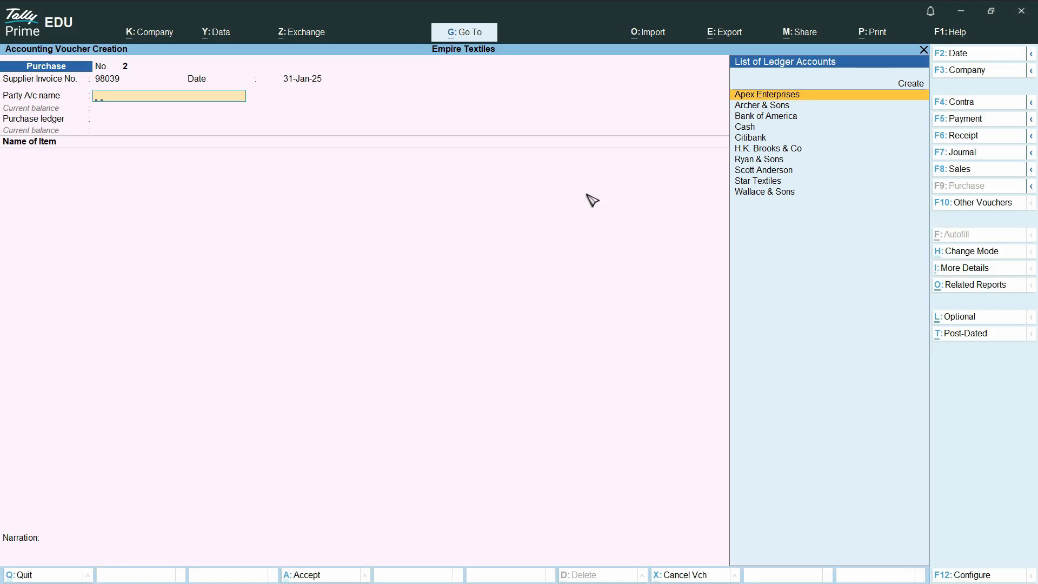
type("F")
key("alt+Tab")
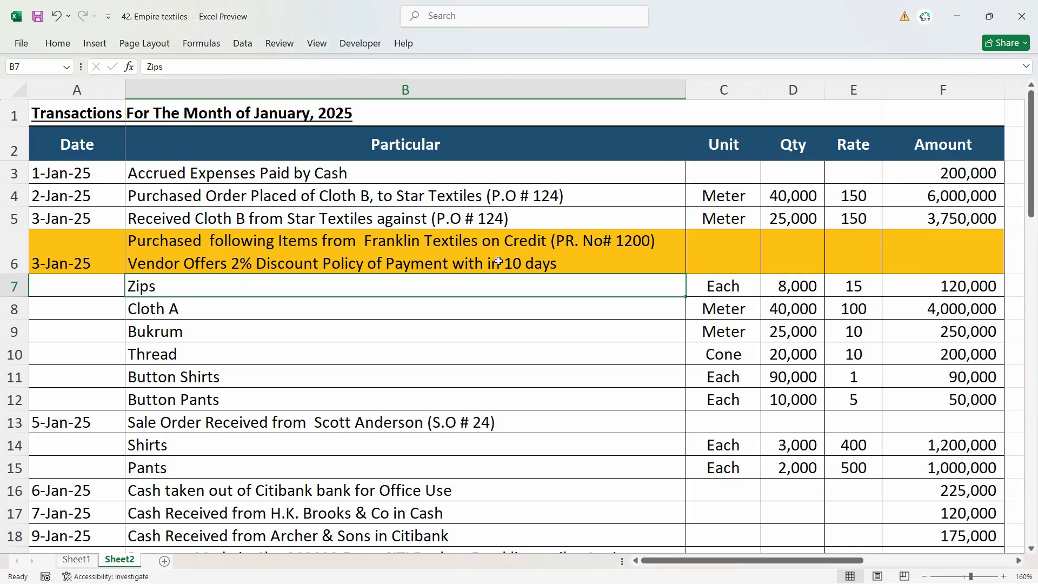
key("alt+Tab")
key("BackSpace")
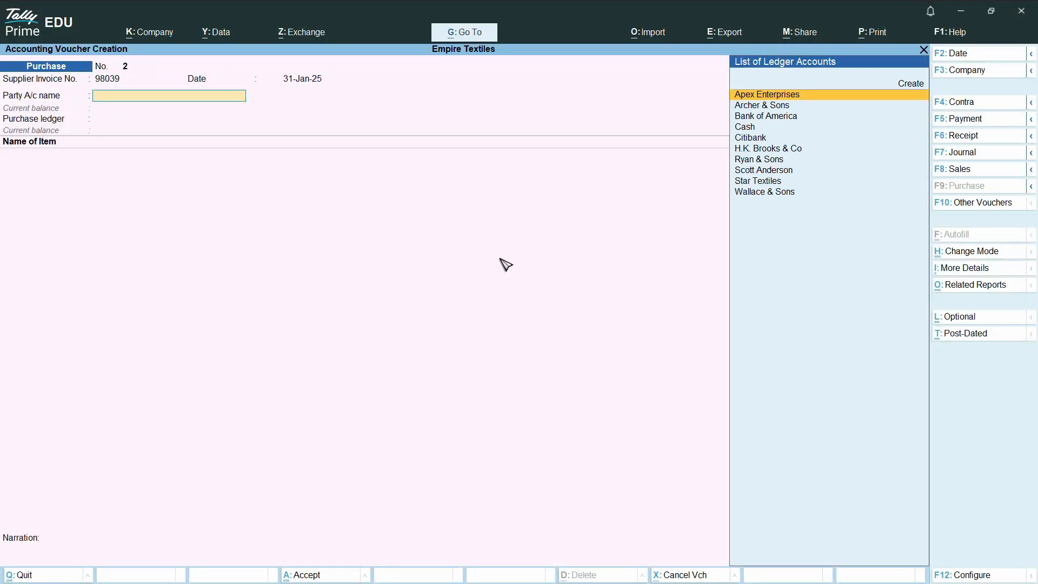
Create a Franklin Textiles party ledger under Accounts Payable, maintaining balances bill-by-bill, with no default credit period
key("alt+c")
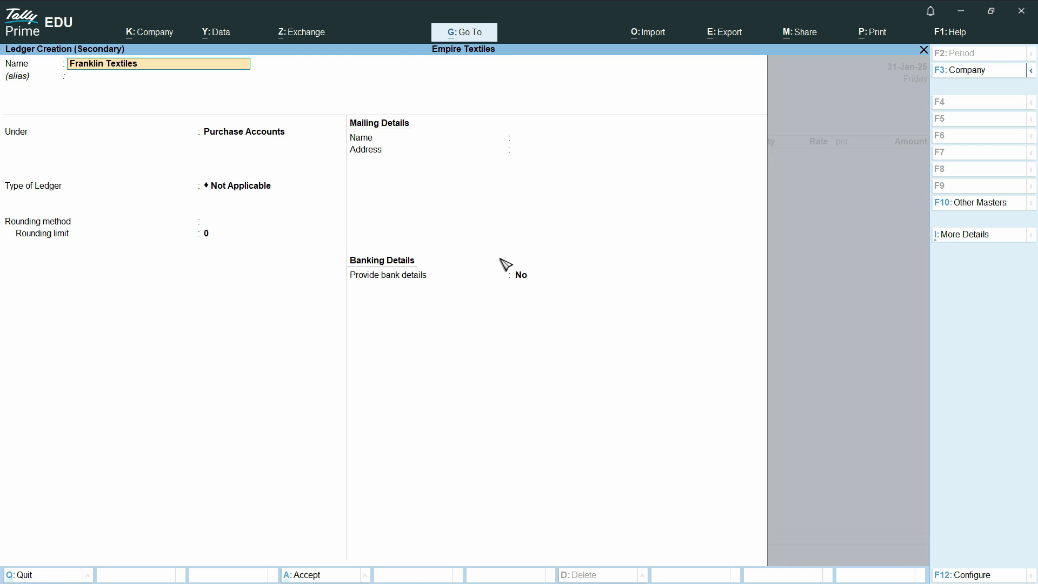
key("Return")
key("Return")
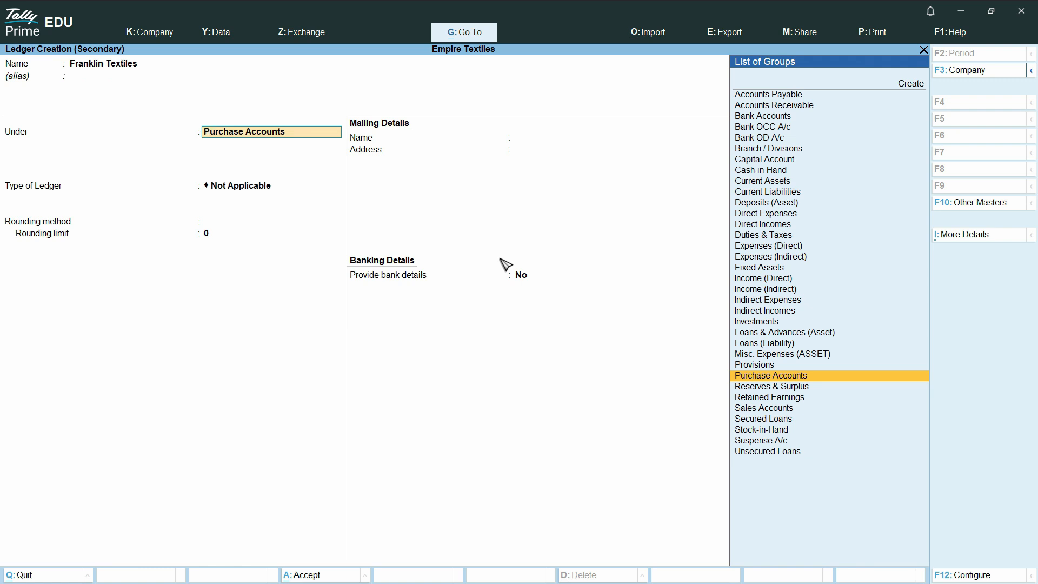
type("Acc")
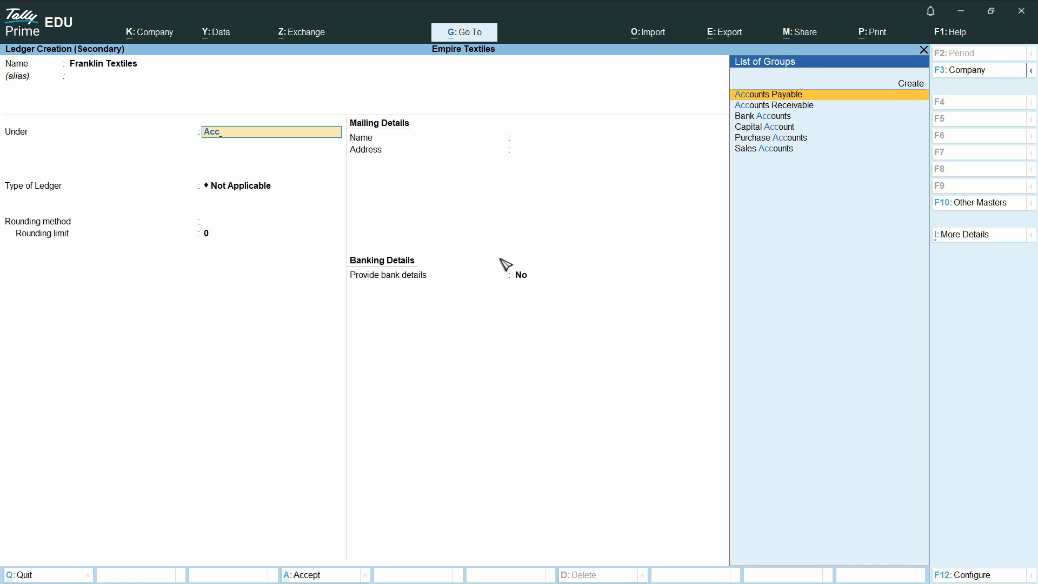
key("Return")
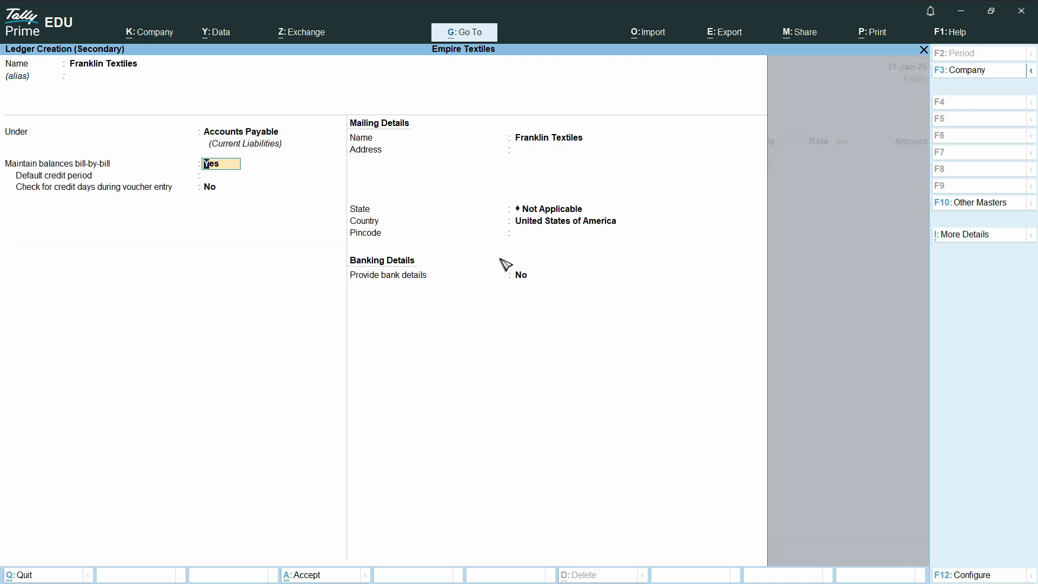
key("Return")
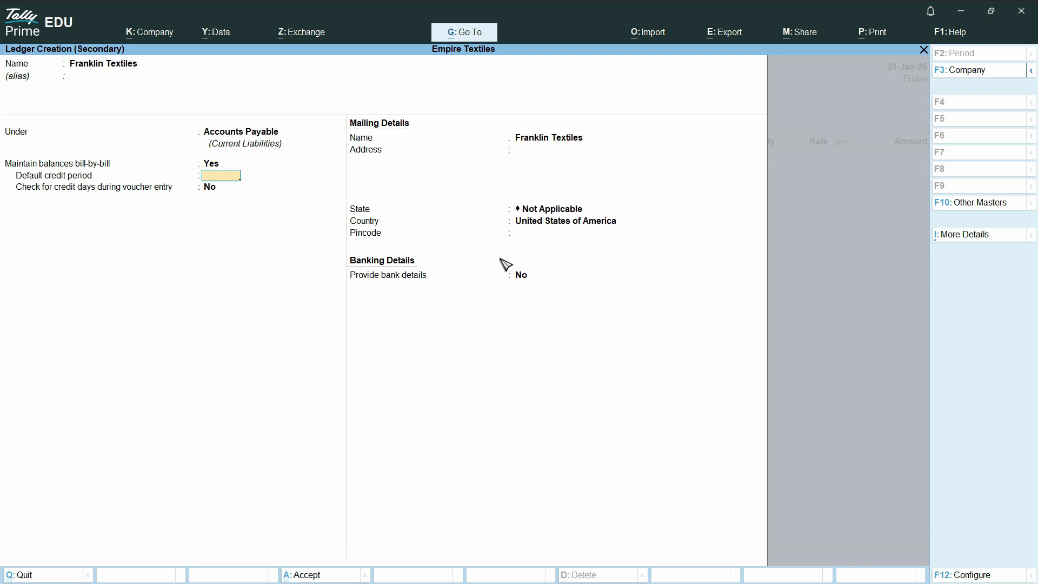
key("ctrl+a")
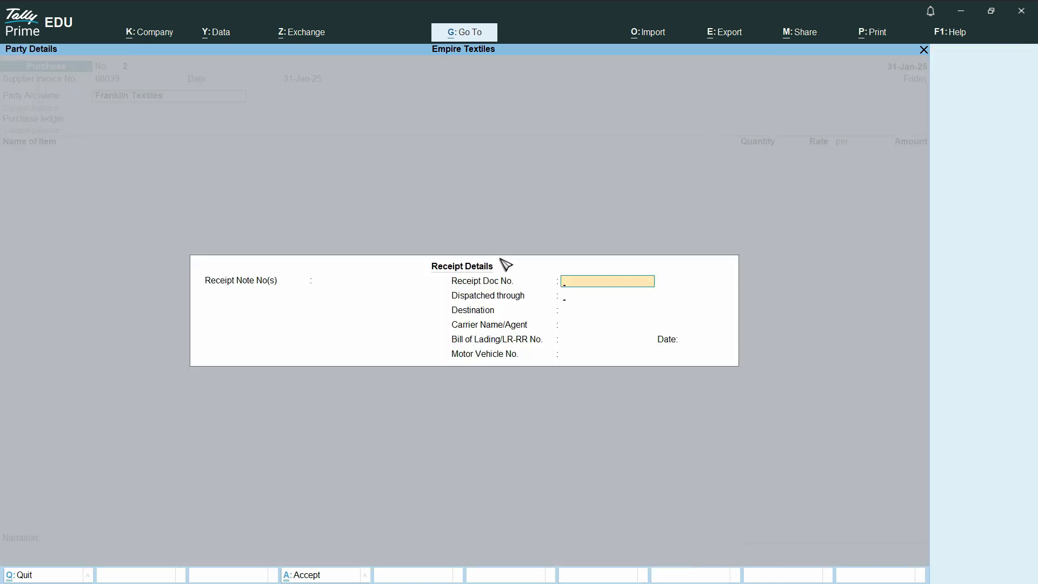
Leave the receipt details blank and accept the party details with Franklin Textiles as the supplier
key("Return")
key("Return")
key("Return")
key("Return")
key("Return")
key("Return")
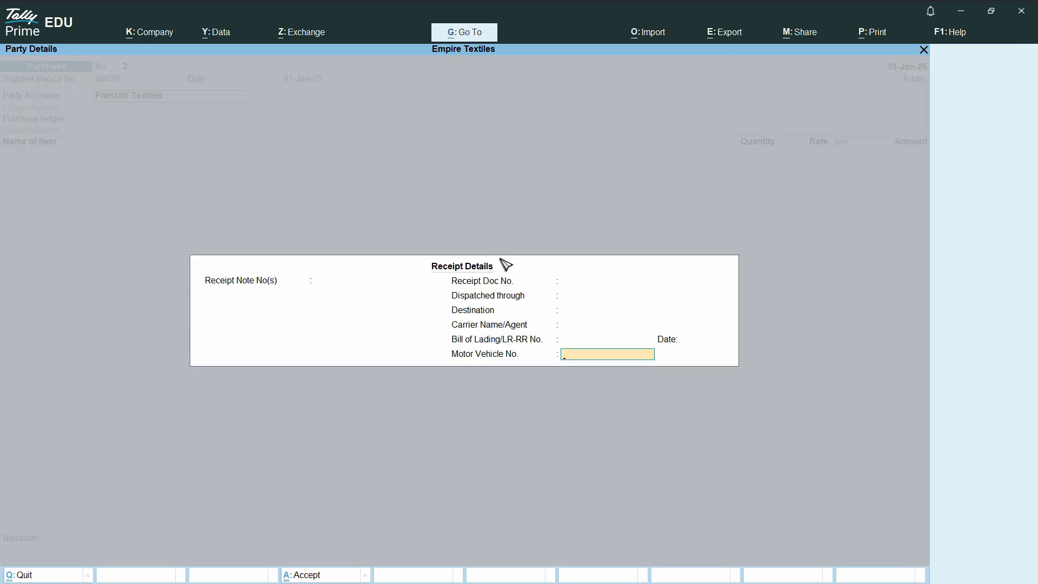
key("Return")
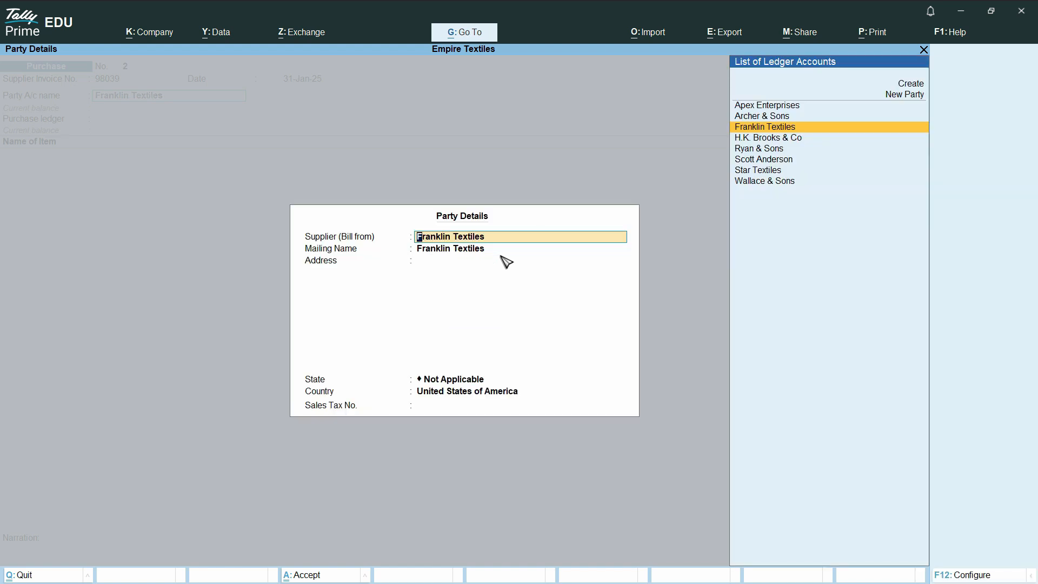
key("ctrl+a")
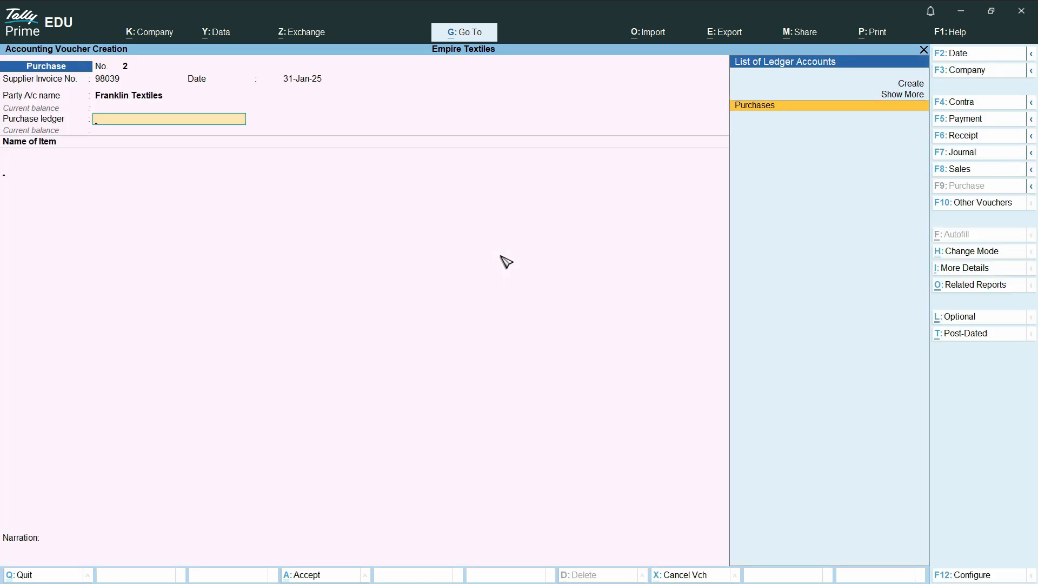
Choose Purchases as the purchase ledger, then review its ledger settings and accept them under Purchase Accounts
key("Return")
key("BackSpace")
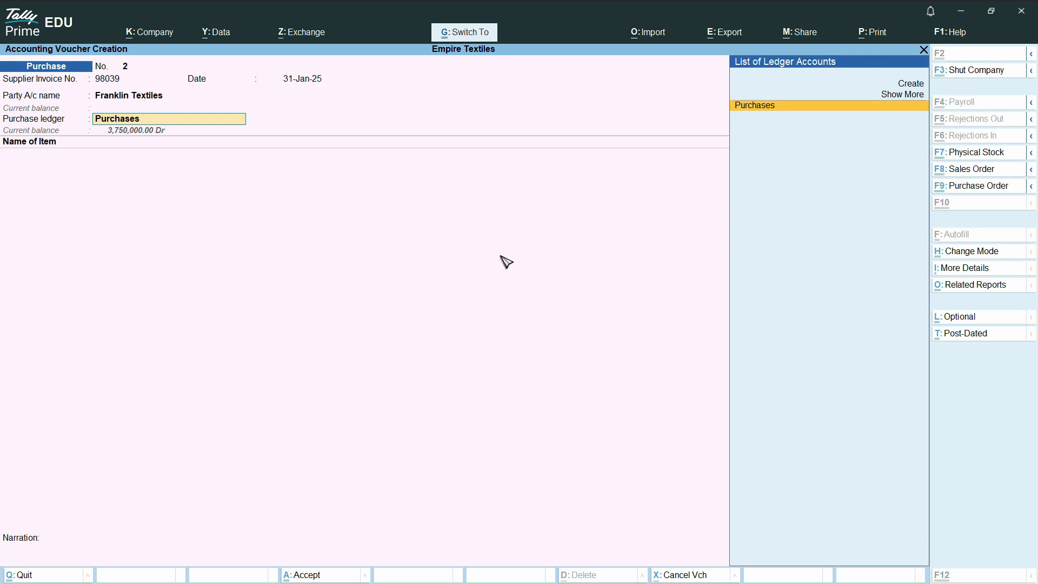
key("ctrl+Return")
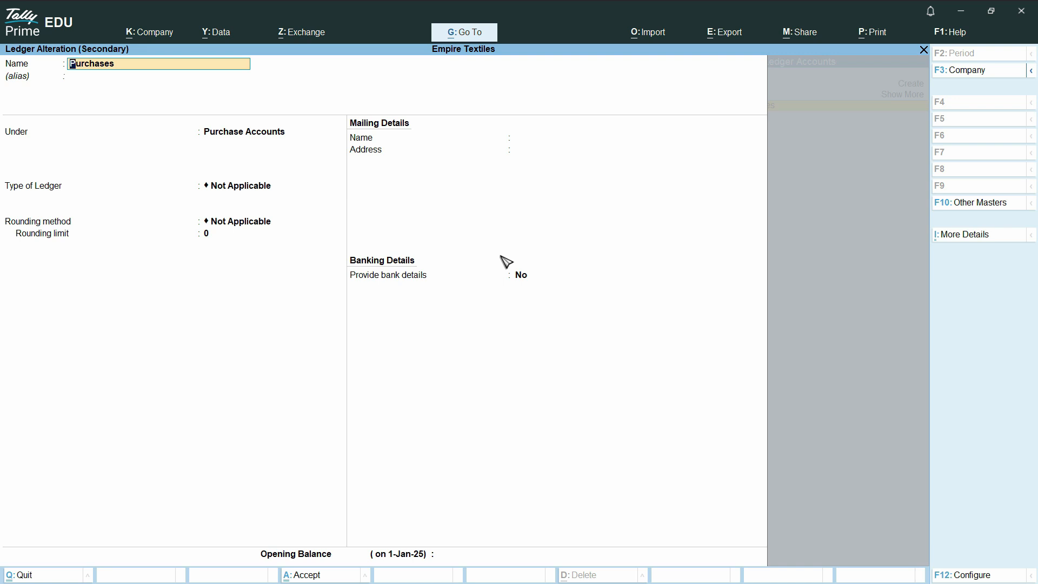
key("Return")
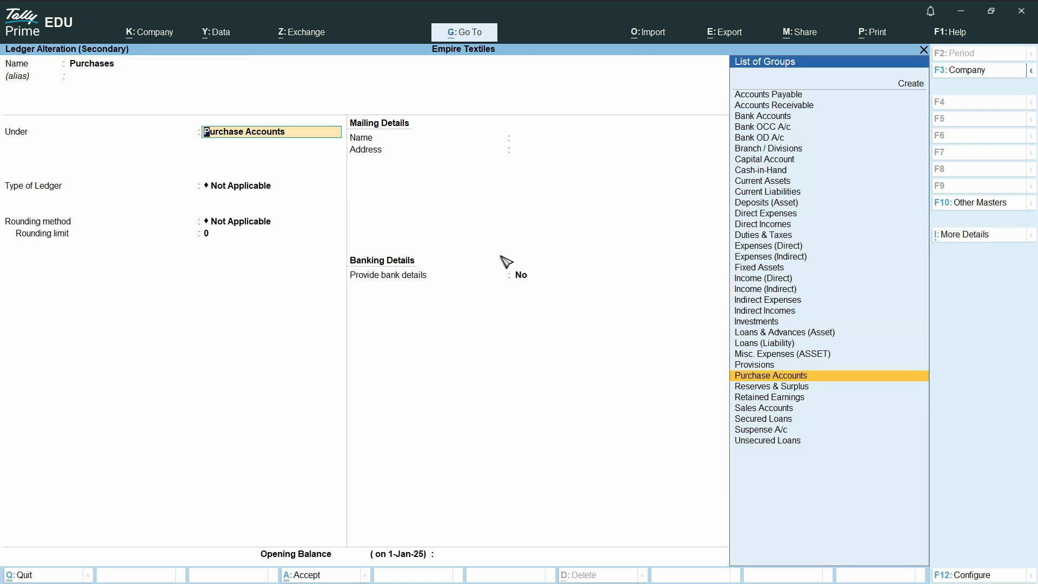
key("ctrl+a")
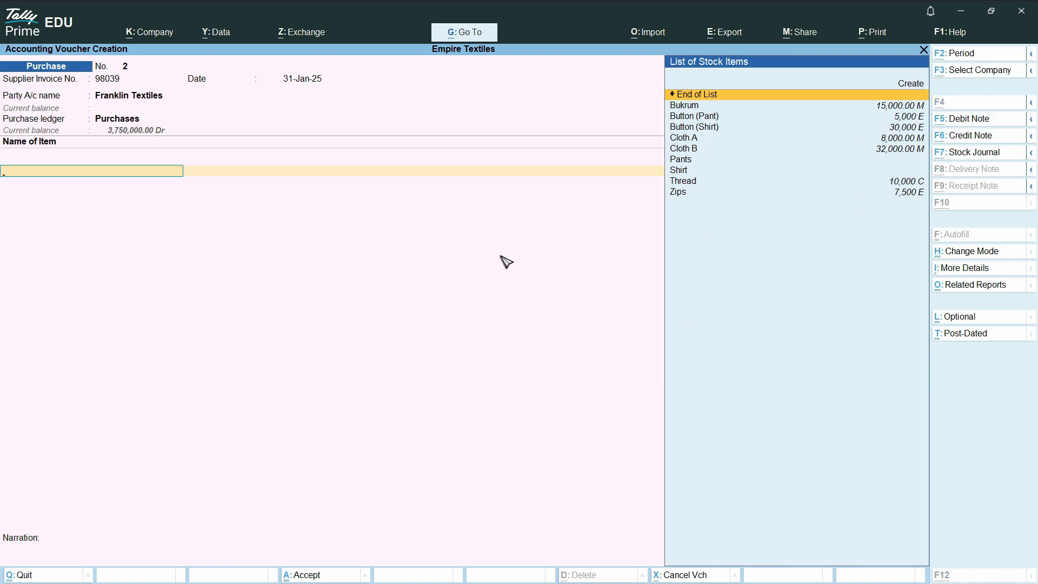
Check the item list in the Excel worksheet and add Zips to the voucher with the order number Not Applicable
key("alt+Tab")
key("alt+Tab")
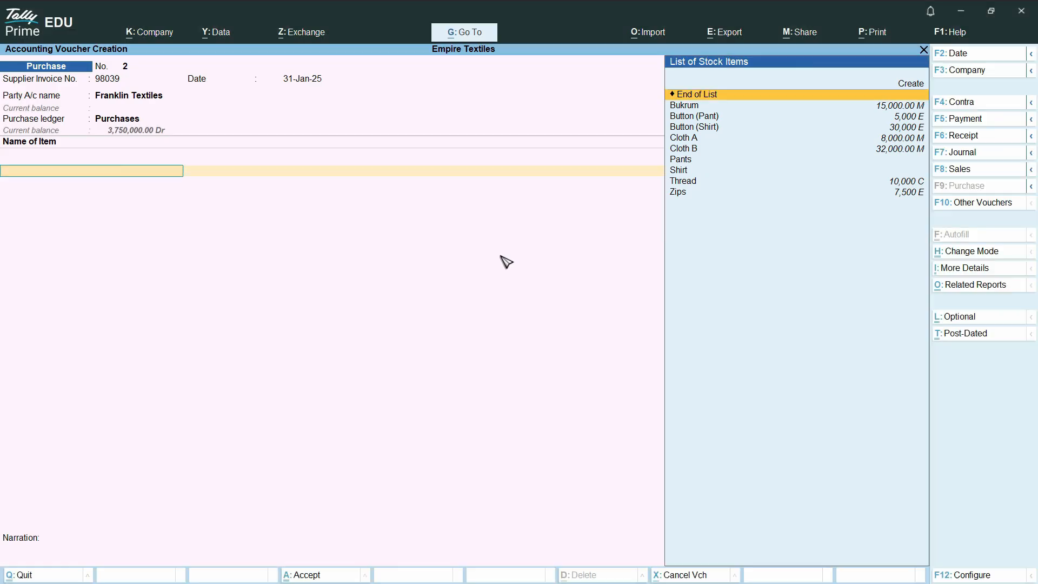
key("alt+Tab")
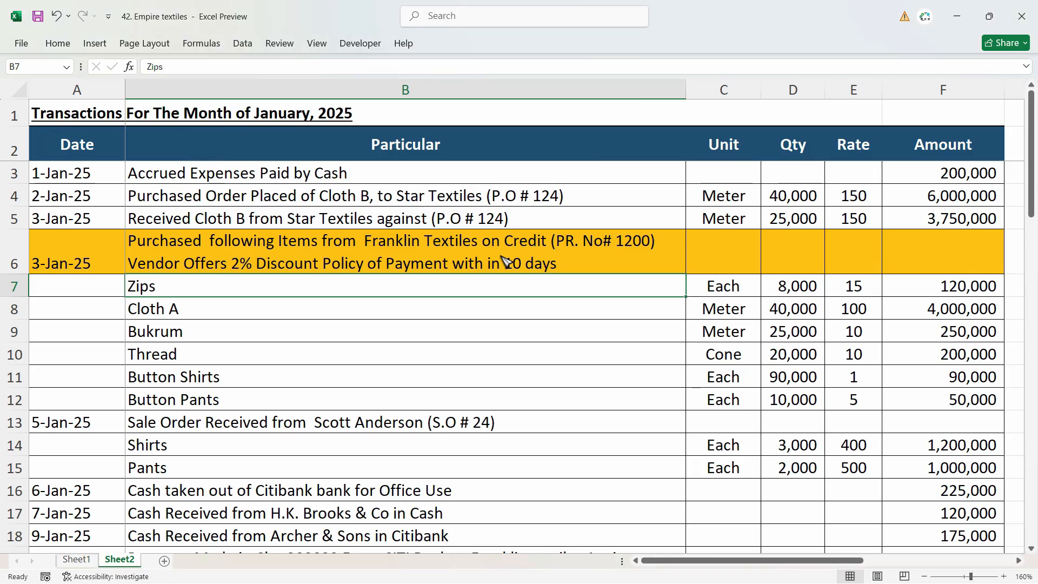
key("alt+Tab")
type("zips")
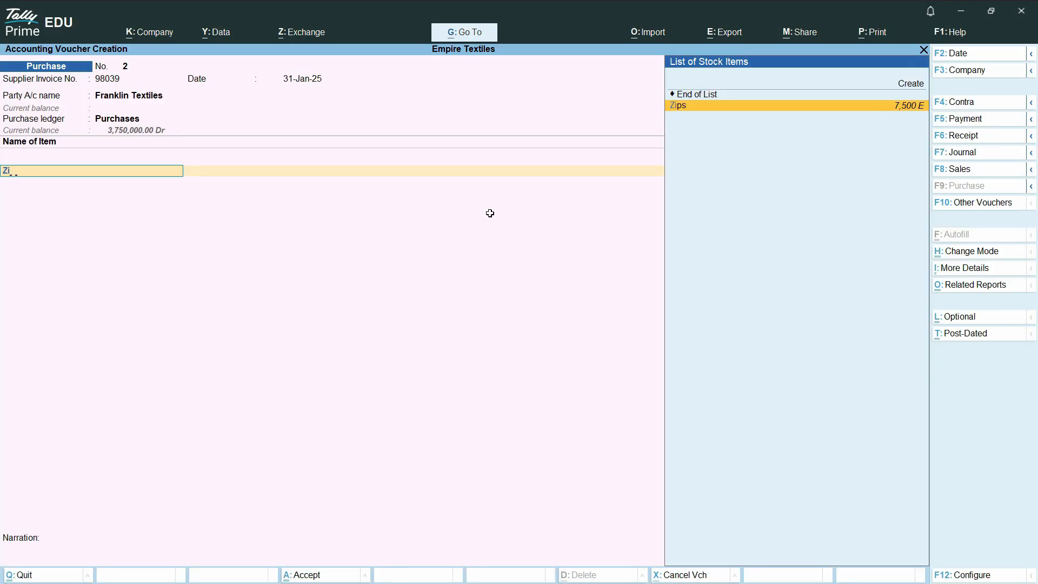
key("Return")
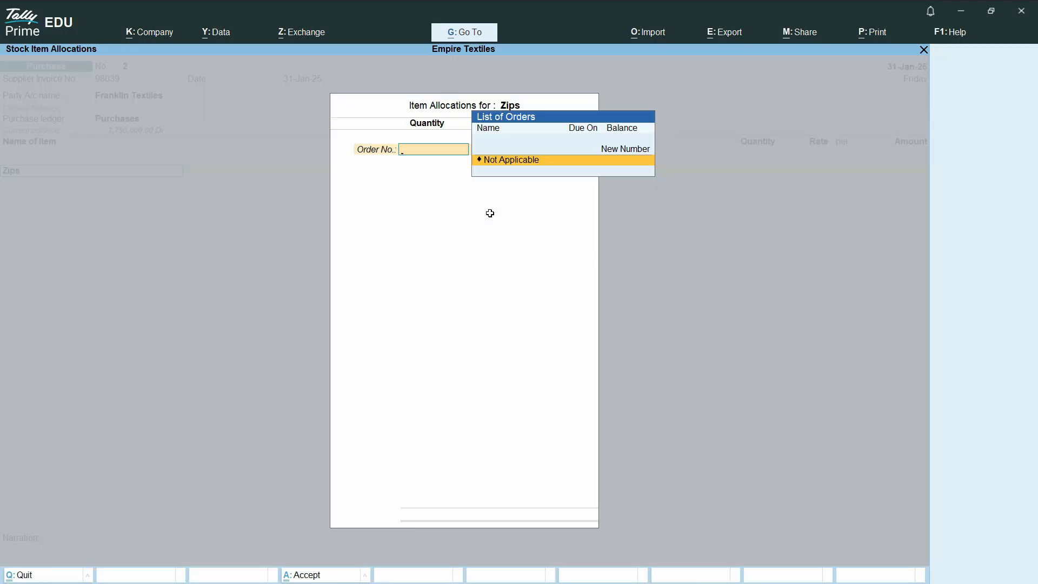
key("Return")
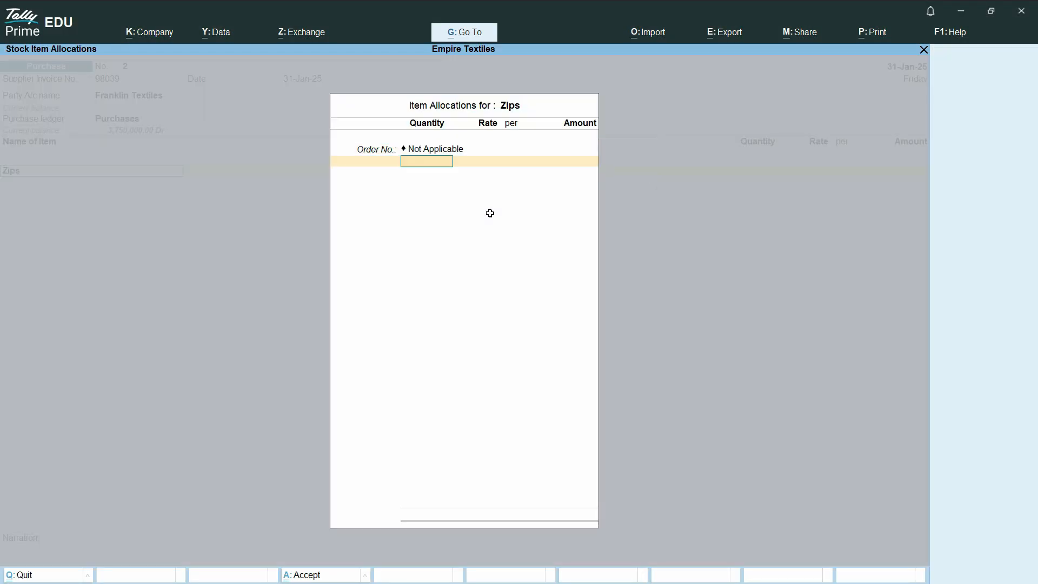
Check the Zips quantity in the Excel worksheet and enter 8,000 as the quantity in the Zips allocation
key("alt+Tab")
key("alt+Tab")
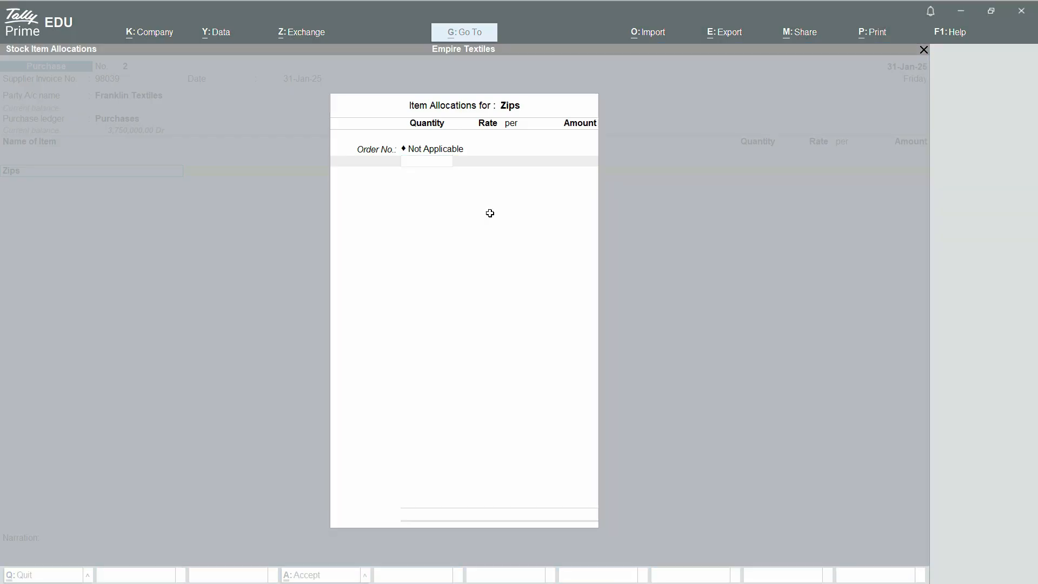
key("alt+Tab")
key("alt+Tab")
type("8000")
key("Return")
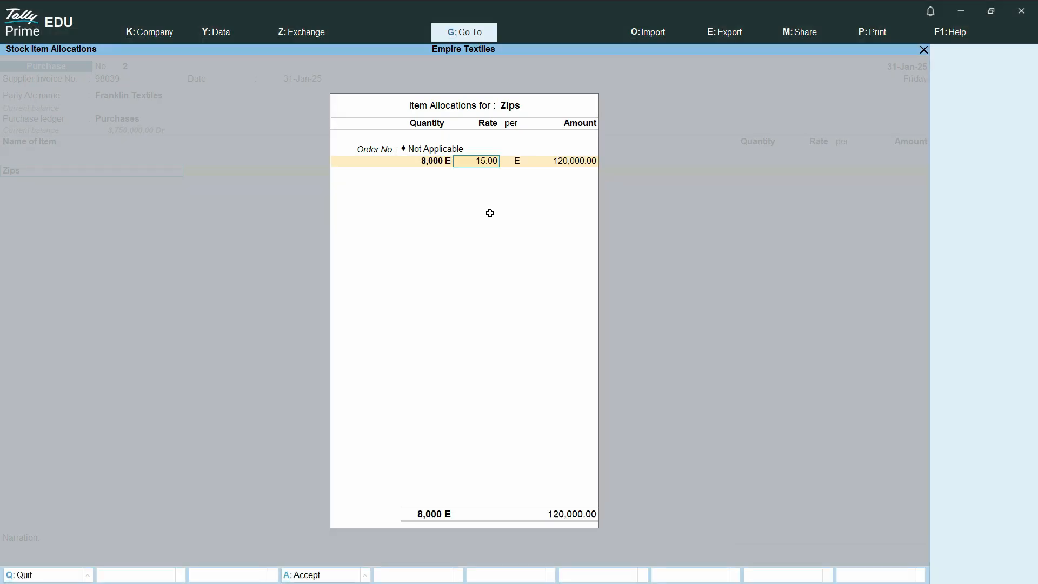
Compare the Zips rate with the Excel worksheet, accept 15.00 per E, and end the item's order allocations
key("alt+Tab")
key("alt+Tab")
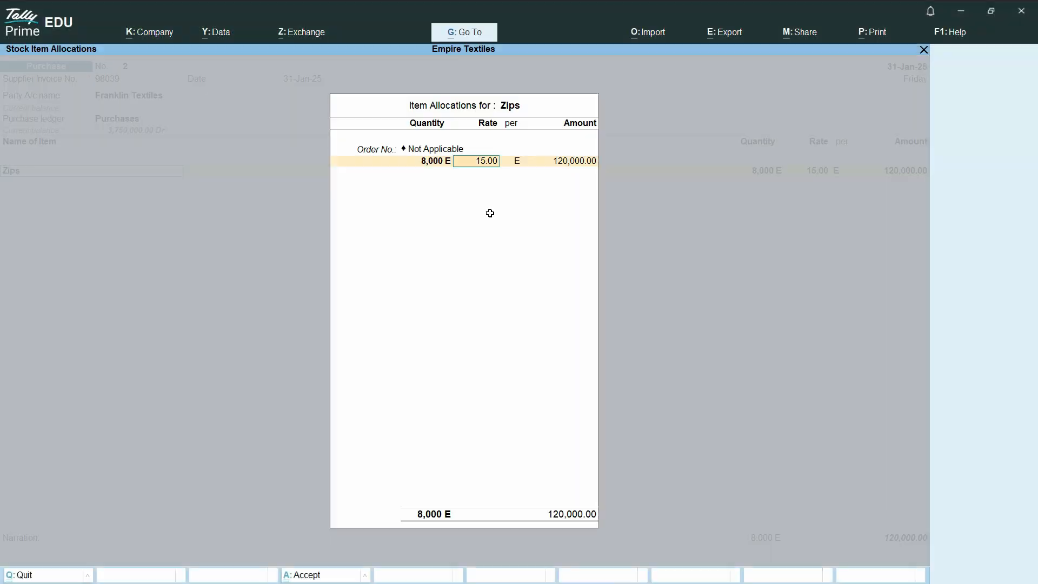
key("Return")
key("Return")
key("Return")
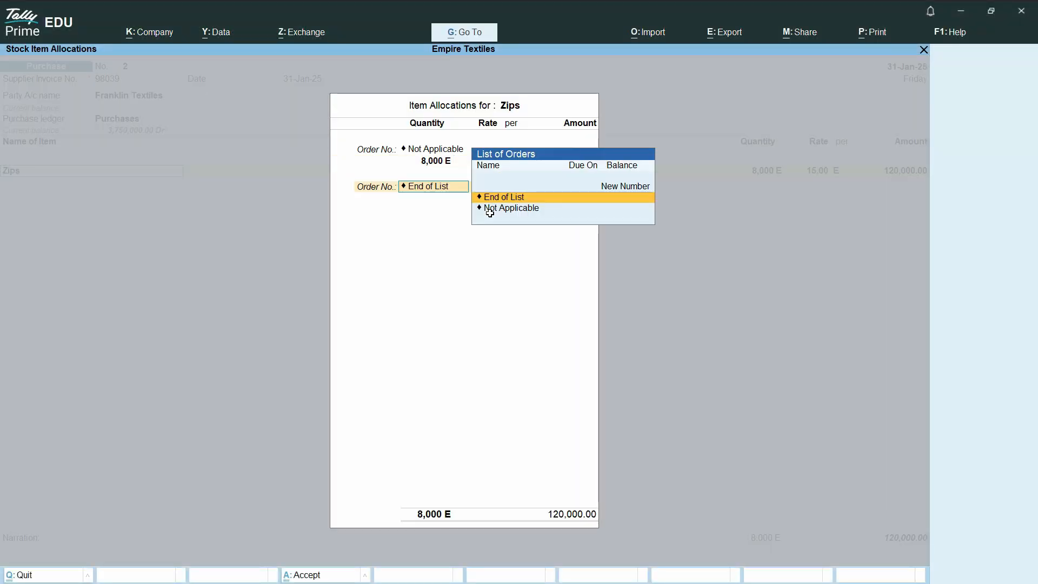
key("alt+Tab")
key("alt+Tab")
key("Return")
key("Return")
Check the item list in the Excel worksheet and add Cloth A to the voucher with order number Not Applicable
key("alt+Tab")
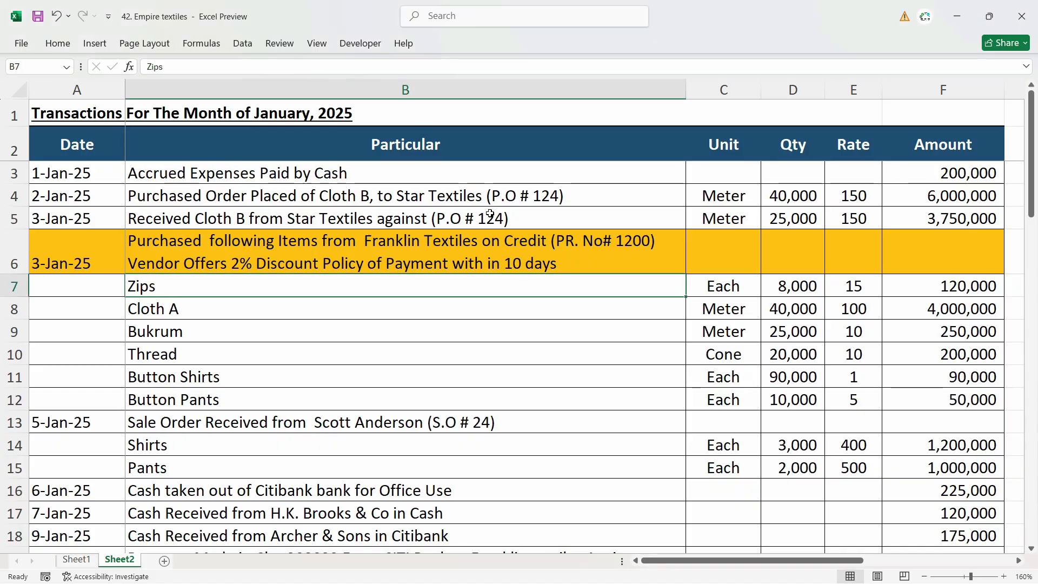
key("alt+Tab")
type("Cl")
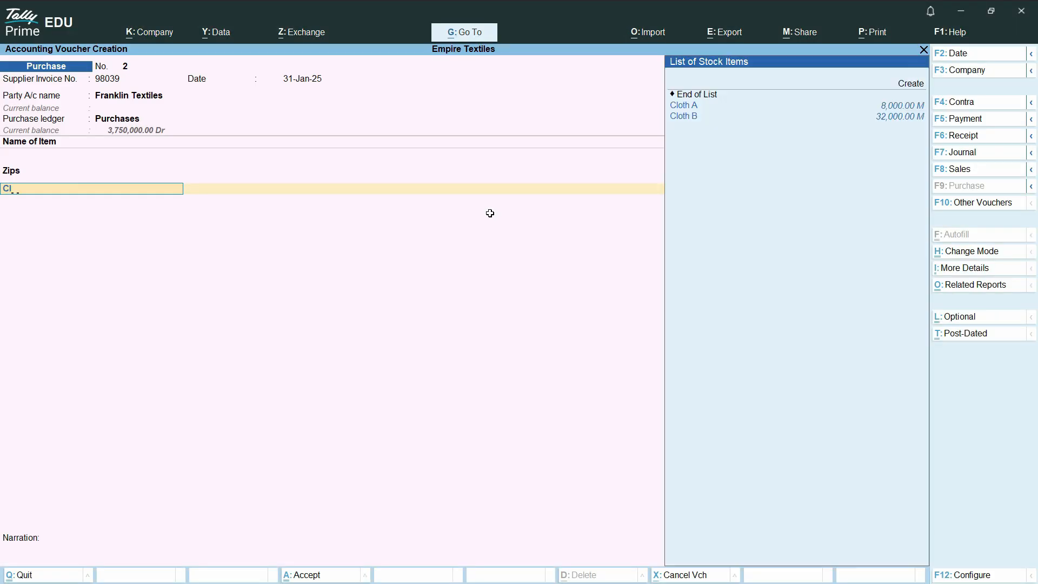
key("Return")
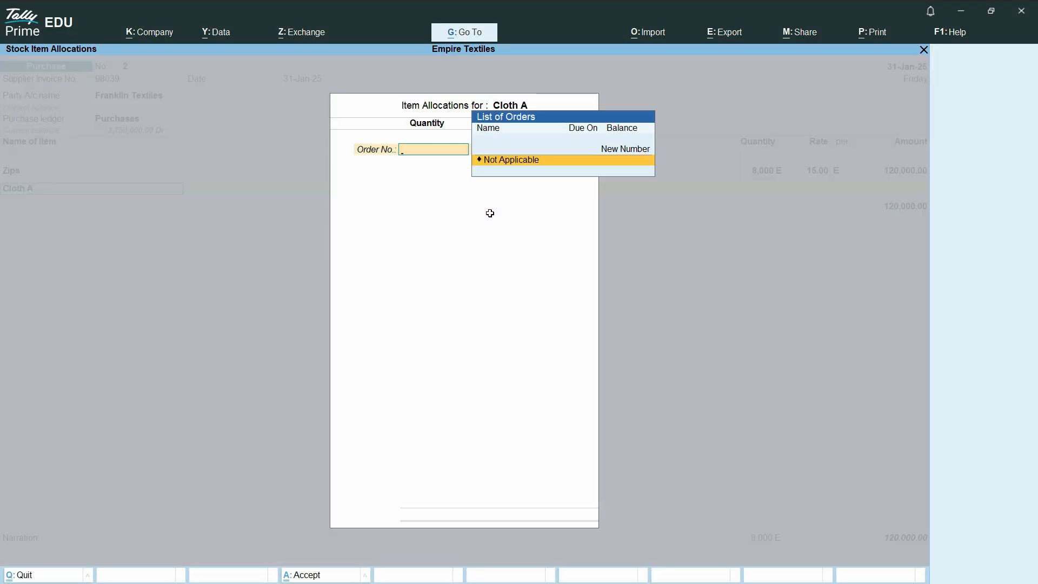
key("Return")
Look up the Cloth A row in the Excel worksheet and set the allocation quantity to 40,000
key("alt+Tab")
key("Down")
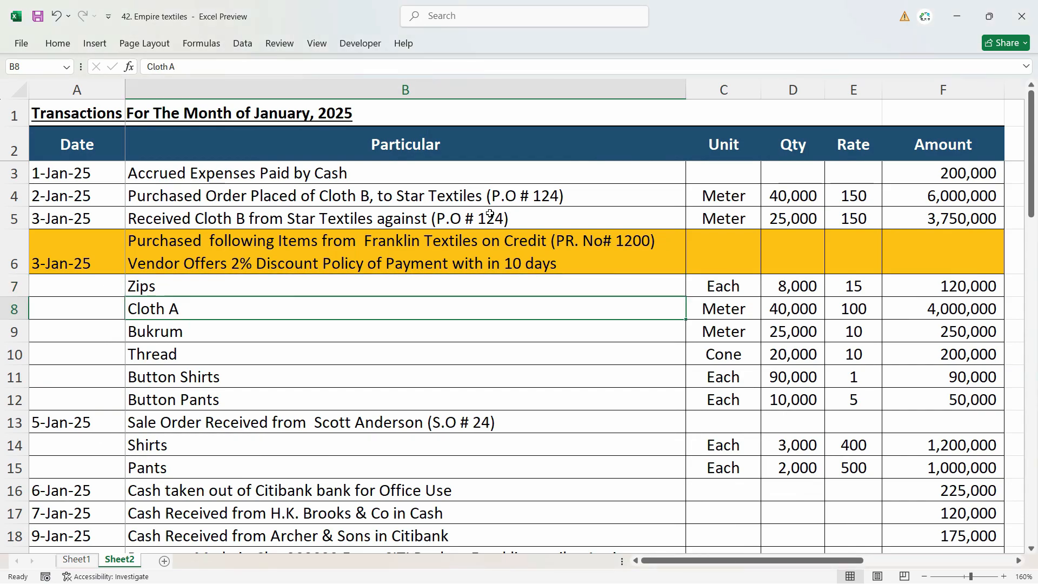
key("alt")
key("alt+Tab")
type("40000")
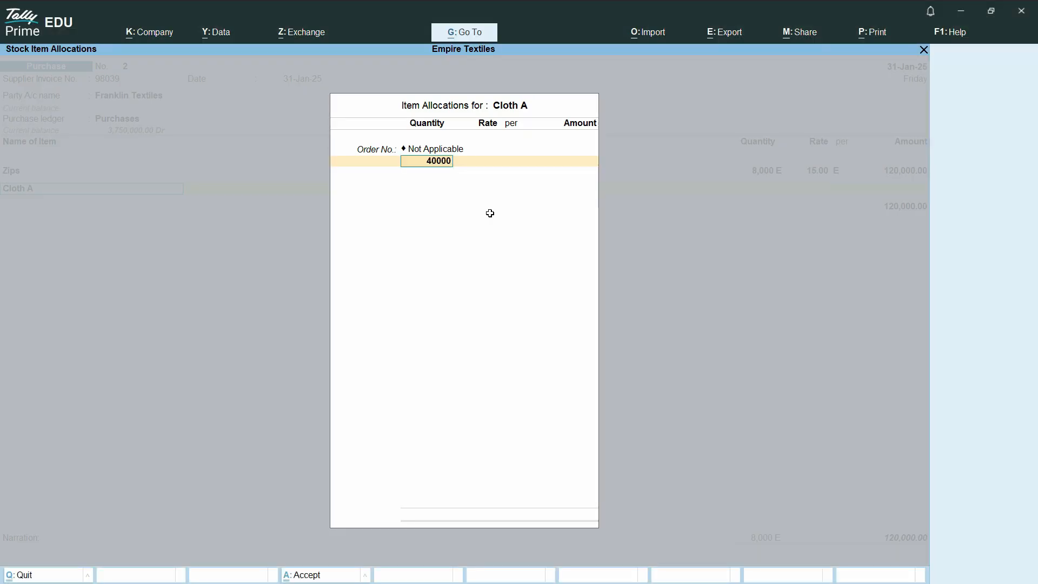
key("Return")
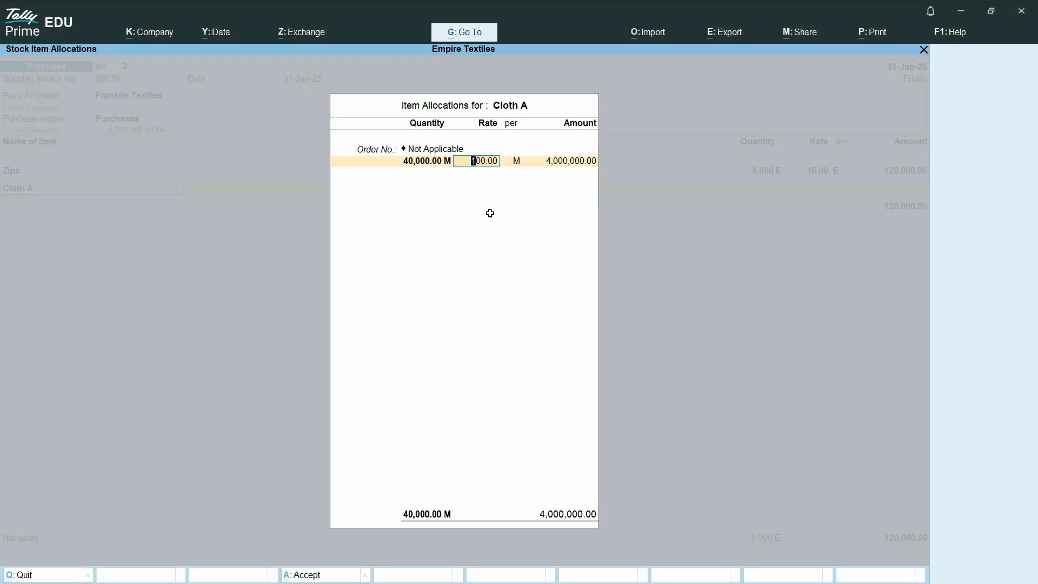
Compare the Cloth A rate with the Excel worksheet, accept 100.00 per M, and complete the item line
key("alt+Tab")
key("alt+Tab")
key("Return")
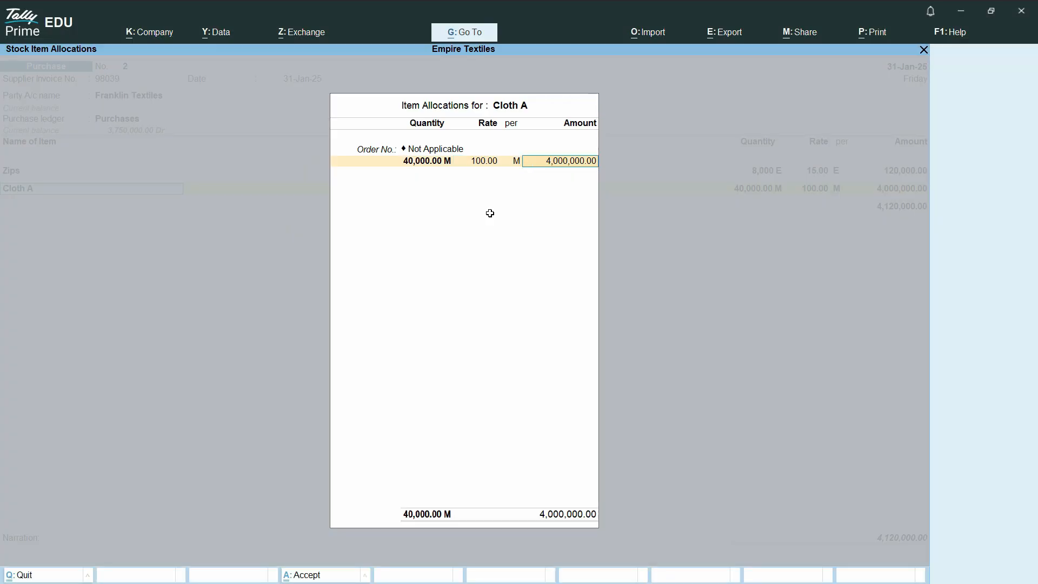
key("Return")
key("Return")
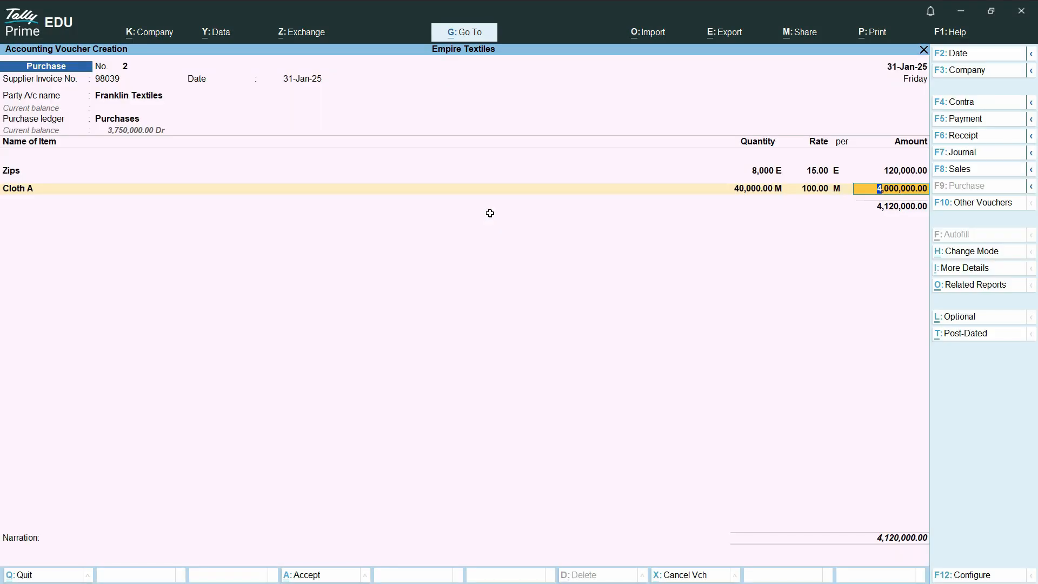
key("Return")
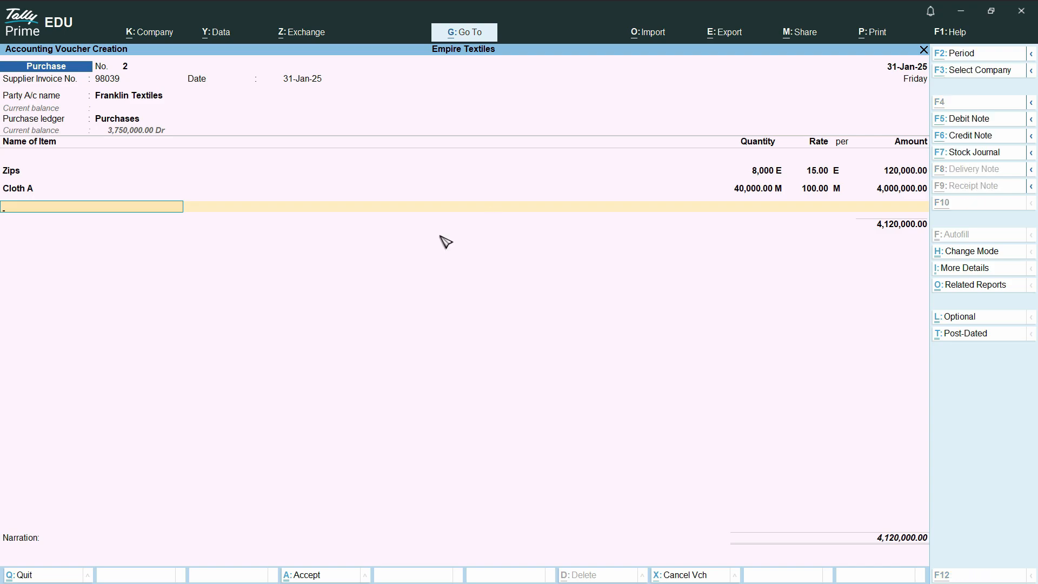
Find the item below Cloth A in the Excel worksheet and add Bukrum to the voucher with order number Not Applicable
key("alt+Tab")
key("Down")
key("alt+Tab")
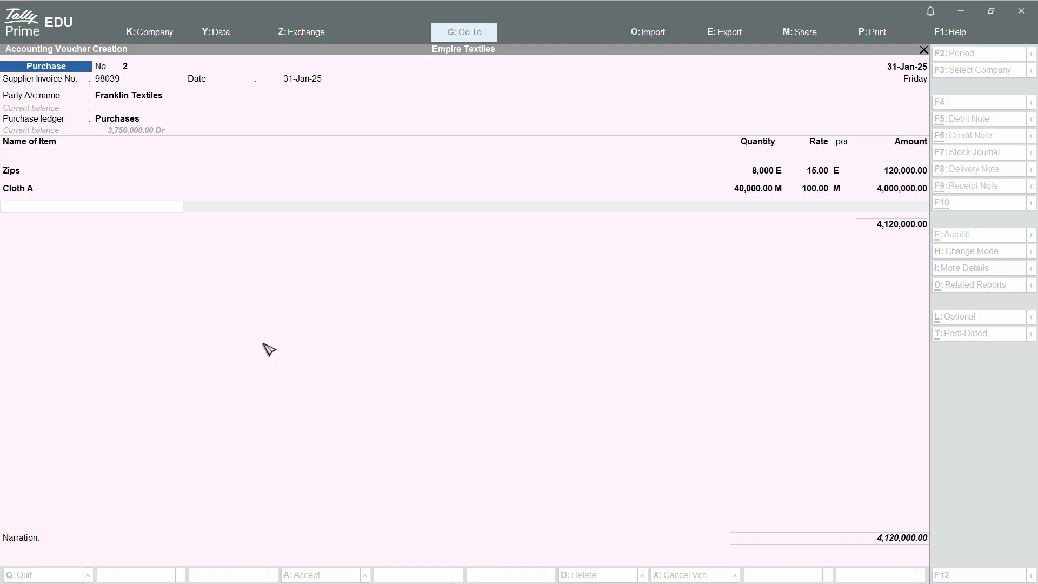
type("Bukrum")
key("Return")
key("Return")
Check the Bukrum quantity in the Excel worksheet and enter 25,000 in its allocation
key("alt+Tab")
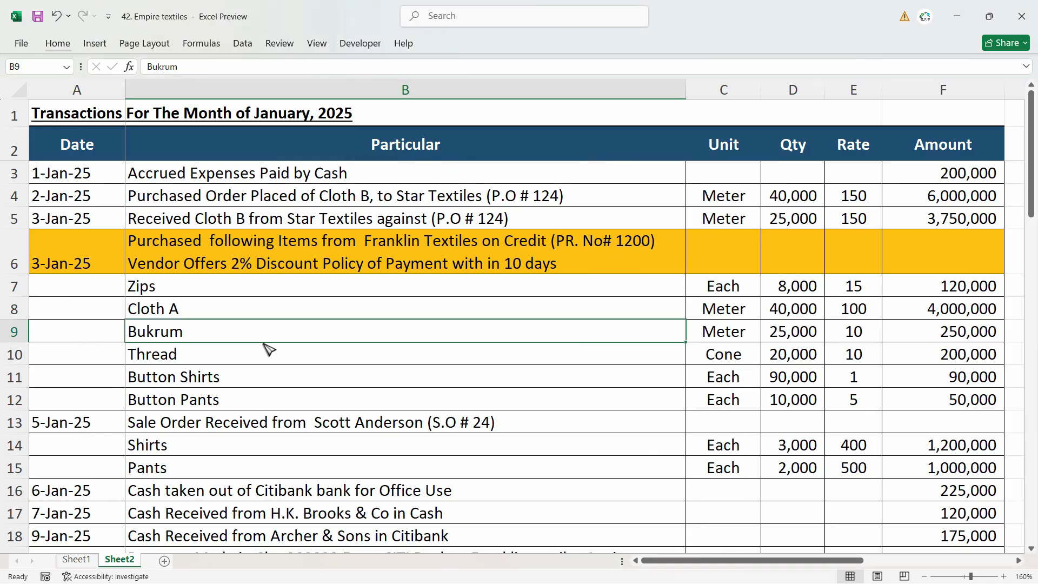
key("Right")
key("Right")
key("alt+Tab")
type("25,000")
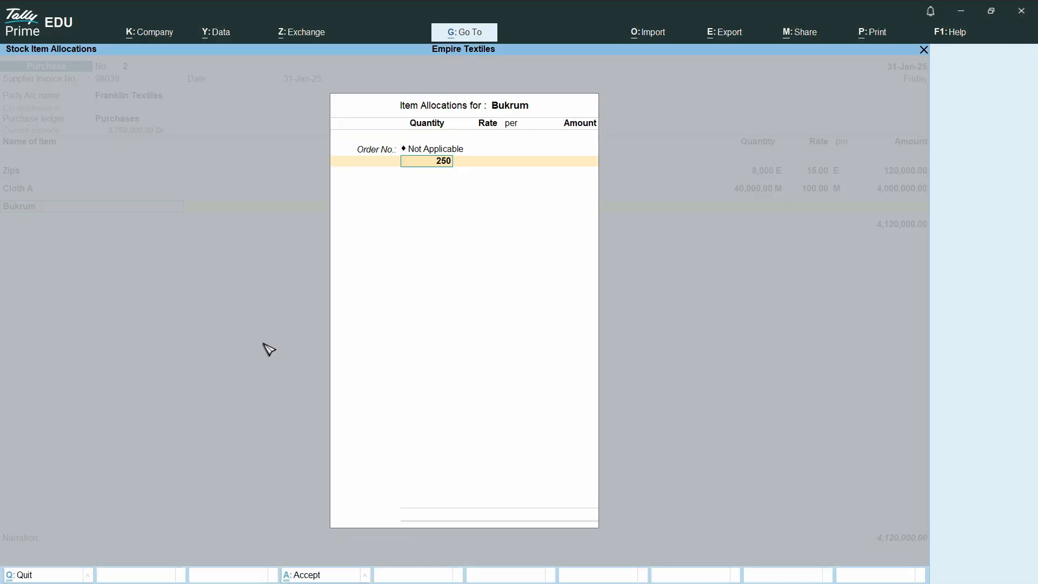
key("Return")
Compare the Bukrum rate with the Excel worksheet, accept 10.00 per M, and complete the item line
key("alt+Tab")
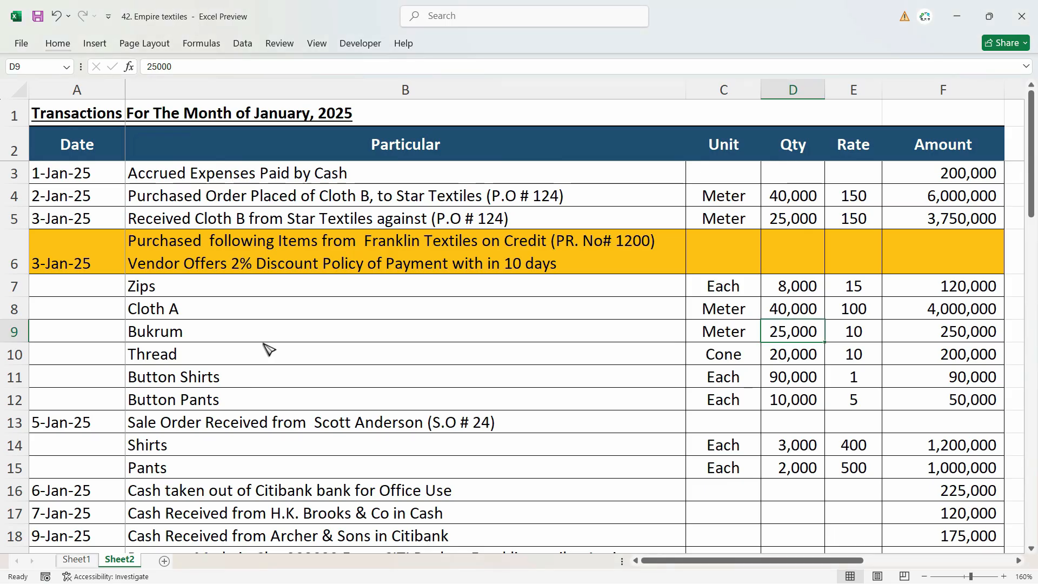
key("alt+Tab")
key("Return")
key("Return")
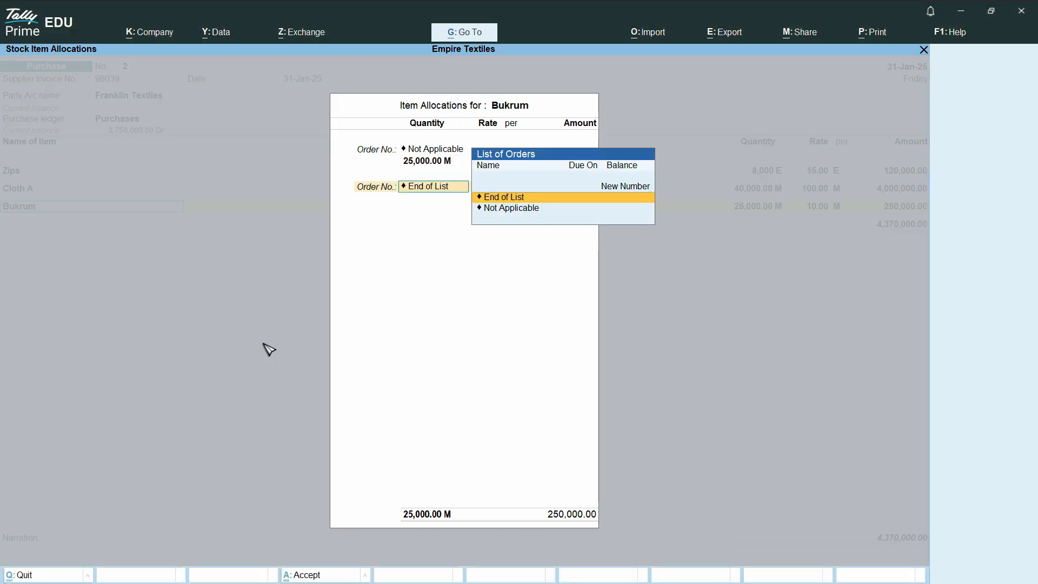
key("Return")
key("Return")
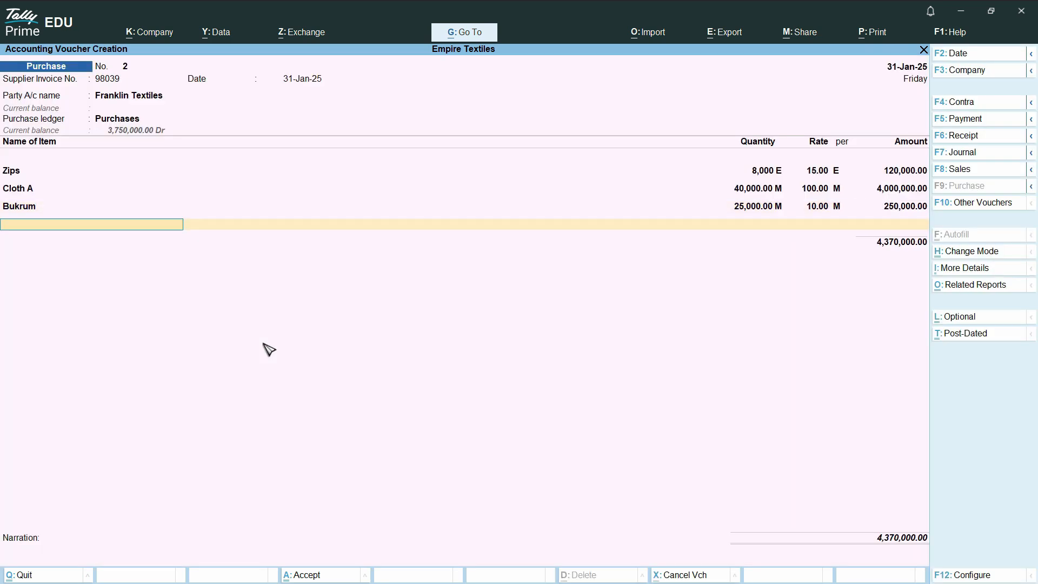
Find the item below Bukrum in the Excel worksheet and add Thread to the voucher with order number Not Applicable
key("alt+Tab")
key("Down")
key("Down")
key("Left")
key("Left")
key("Left")
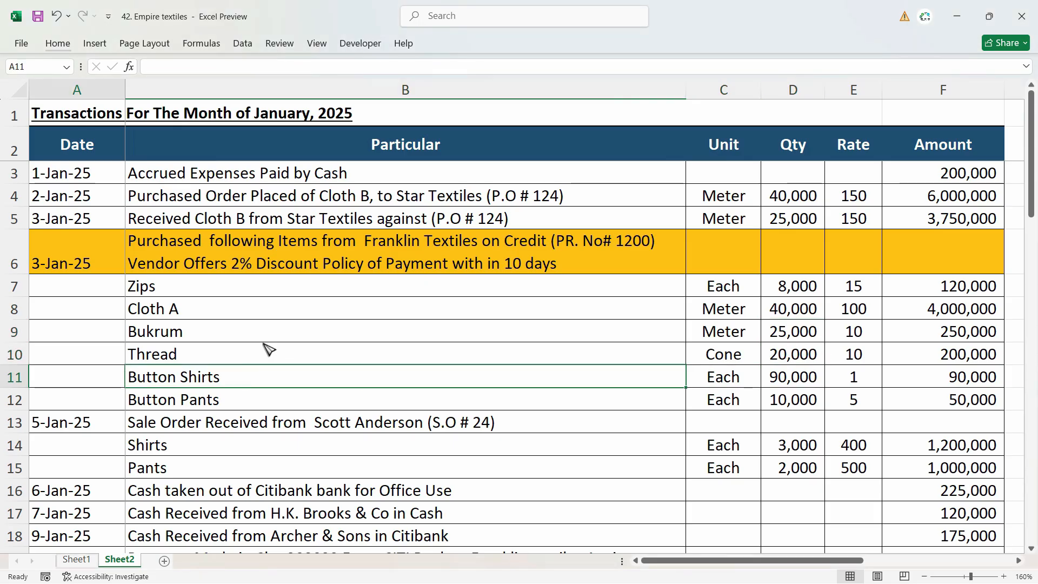
key("Up")
key("Right")
key("alt+Tab")
key("alt+Tab")
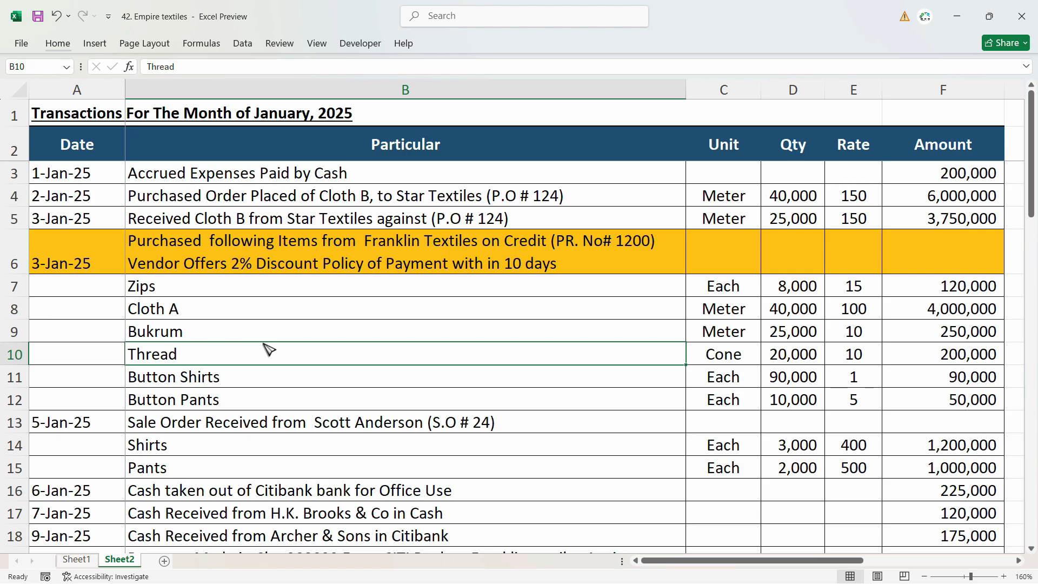
Check the Thread quantity in the Excel worksheet and set the allocation quantity to 20,000
key("Right")
key("Right")
key("alt+Tab")
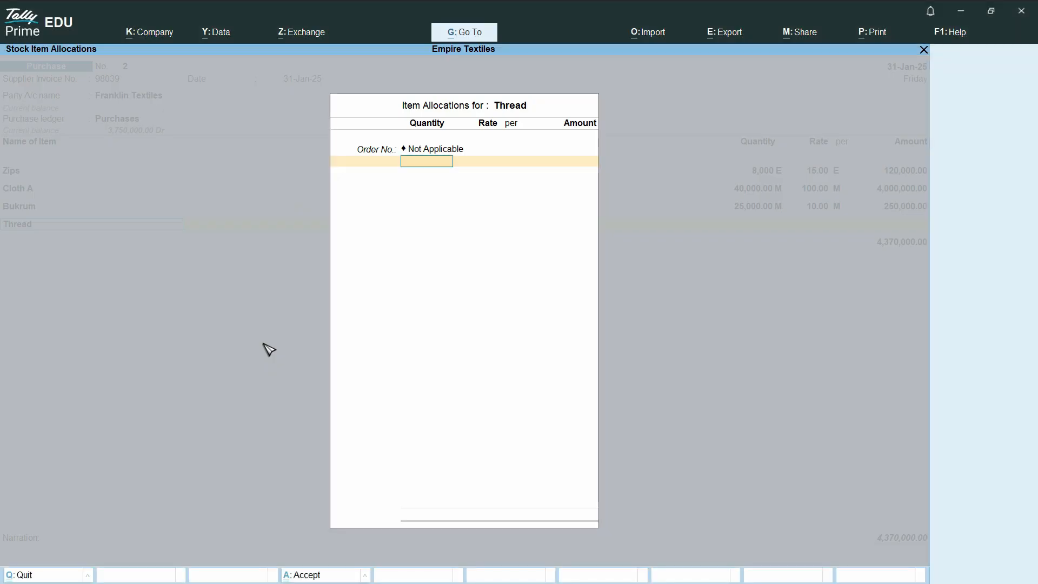
type("20000")
key("Return")
Check the Thread rate in the Excel worksheet, set it to 10 per C, and complete the item line
key("alt+Tab")
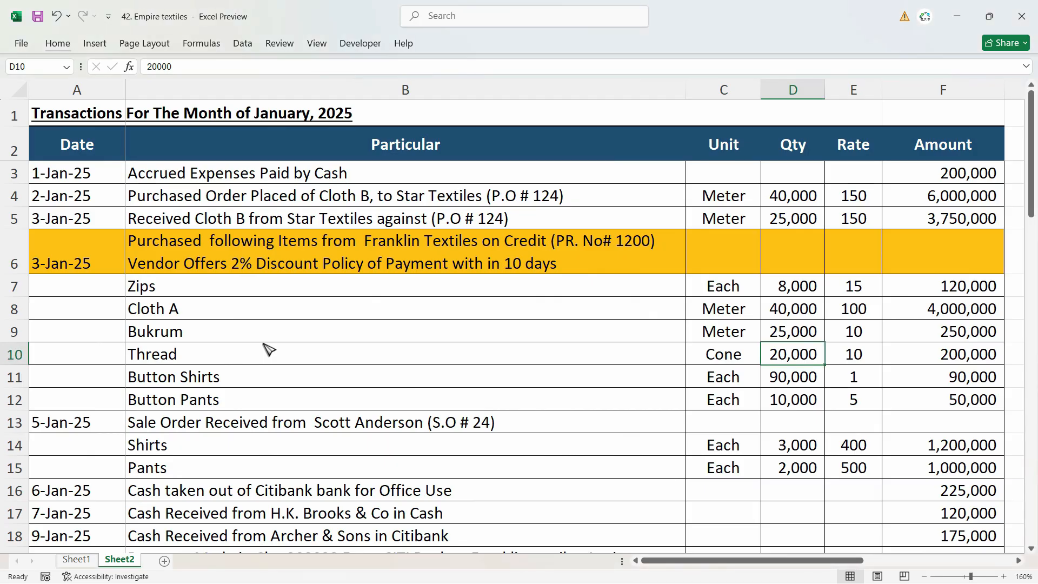
key("alt+Tab")
type("10")
key("Return")
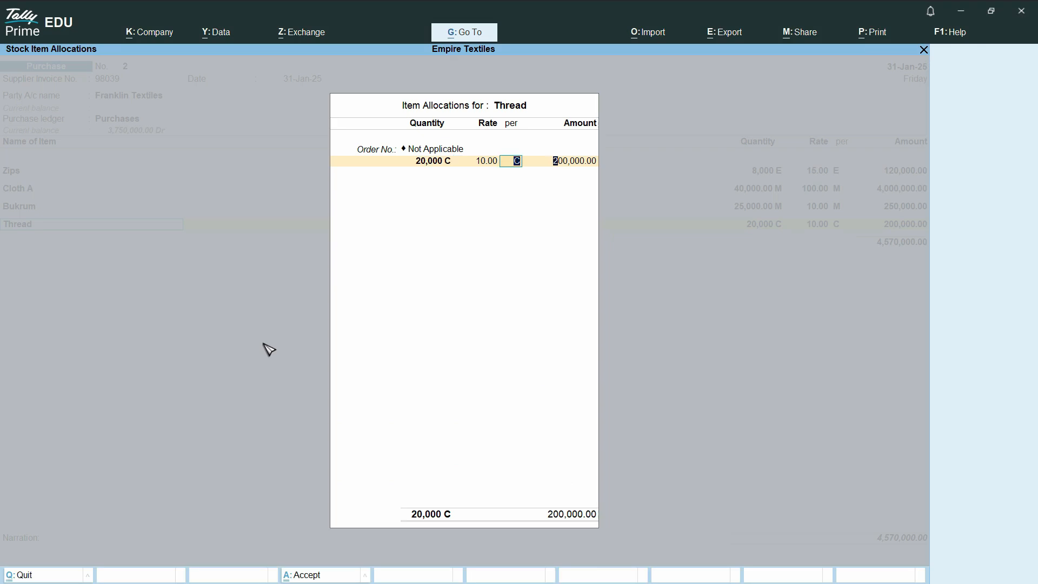
key("Return")
key("Return")
key("Return")
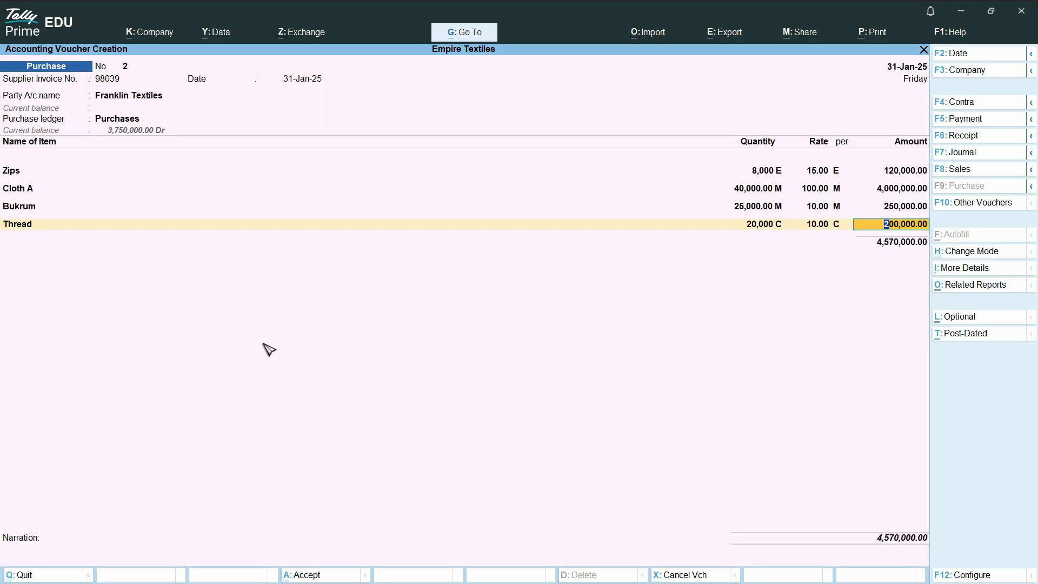
key("Return")
Find the item below Thread in the Excel worksheet and add Button (Shirt) to the voucher with order number Not Applicable
key("alt+Tab")
key("Down")
key("Left")
key("Left")
key("Left")
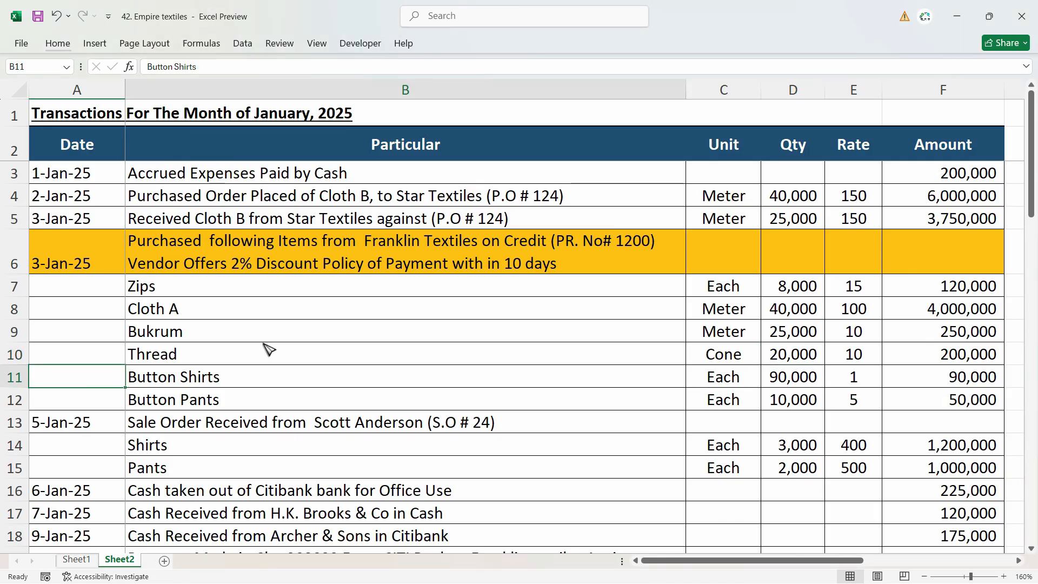
key("alt+Tab")
type("bu")
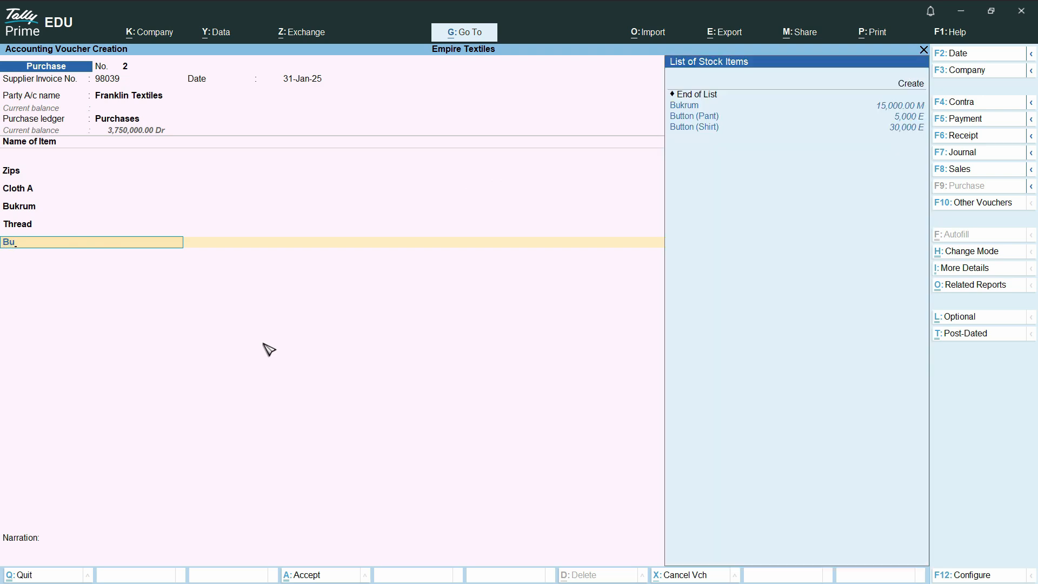
key("Return")
key("Return")
Enter the Button (Shirt) quantity of 90,000 from the Excel worksheet and complete the line at 1.00 per E
key("alt+Tab")
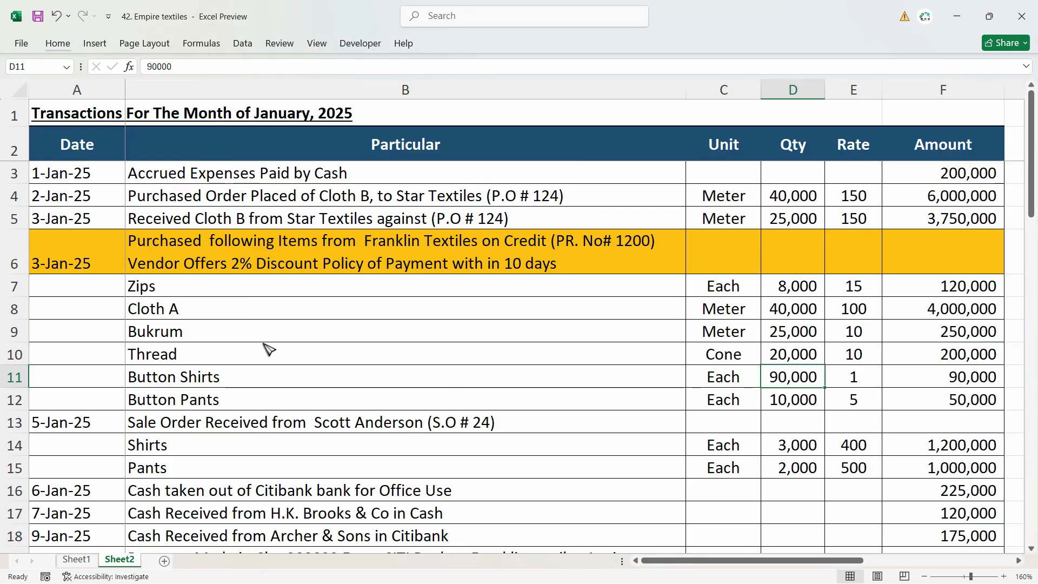
key("alt+Tab")
type("90,000")
key("Return")
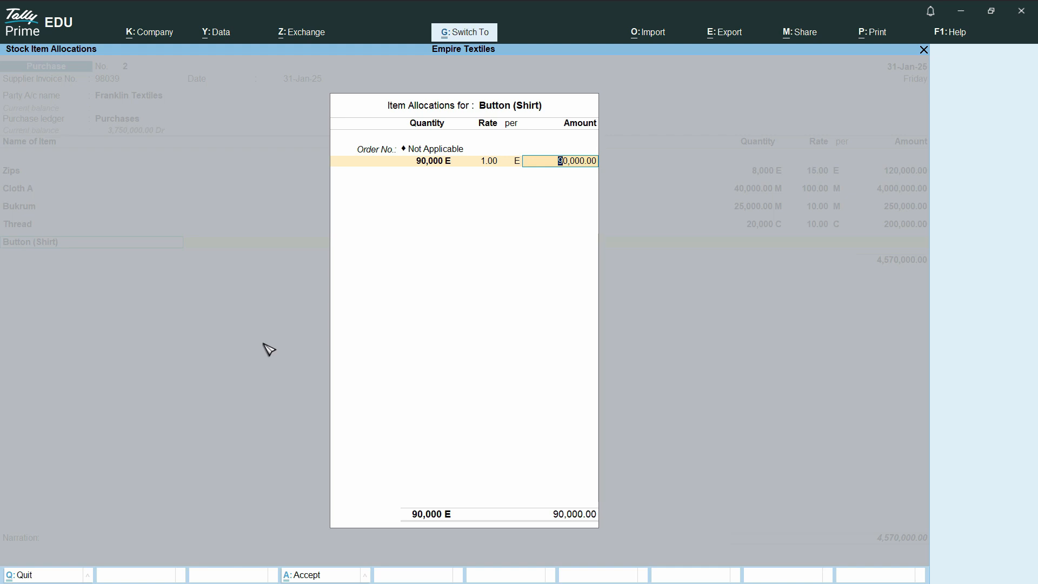
key("Return")
key("Return")
Find the last purchased item in the Excel worksheet and add Button (Pant) to the voucher with order number Not Applicable
key("alt+Tab")
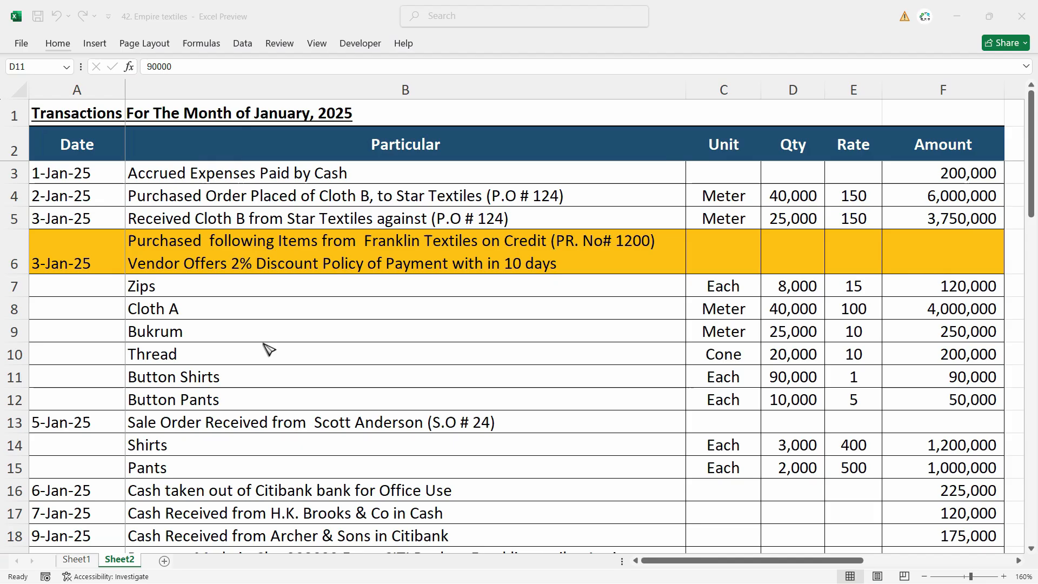
key("Down")
key("Down")
key("Down")
key("alt+Tab")
key("alt+Tab")
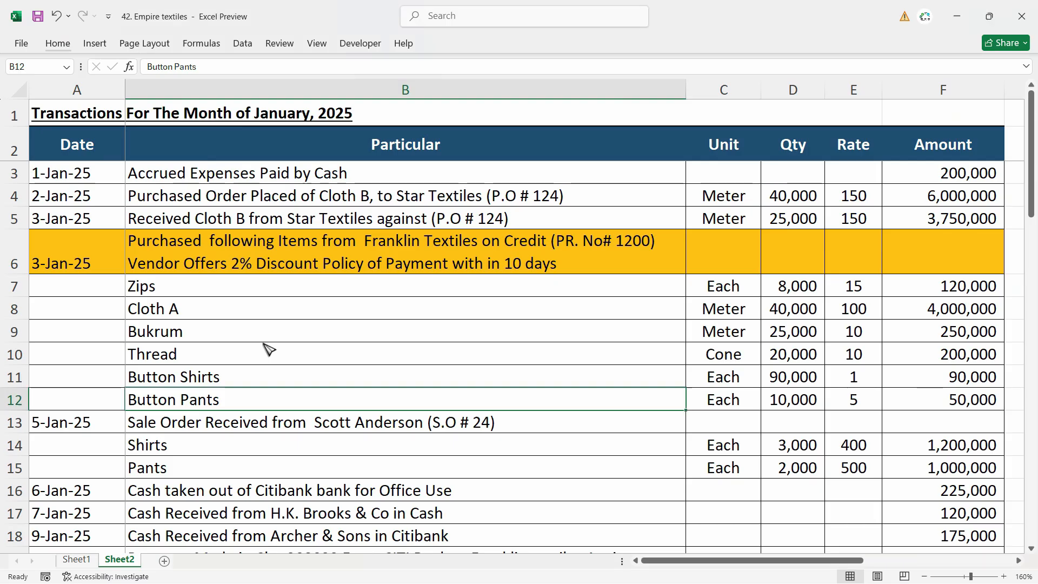
key("alt+Tab")
type("Bu")
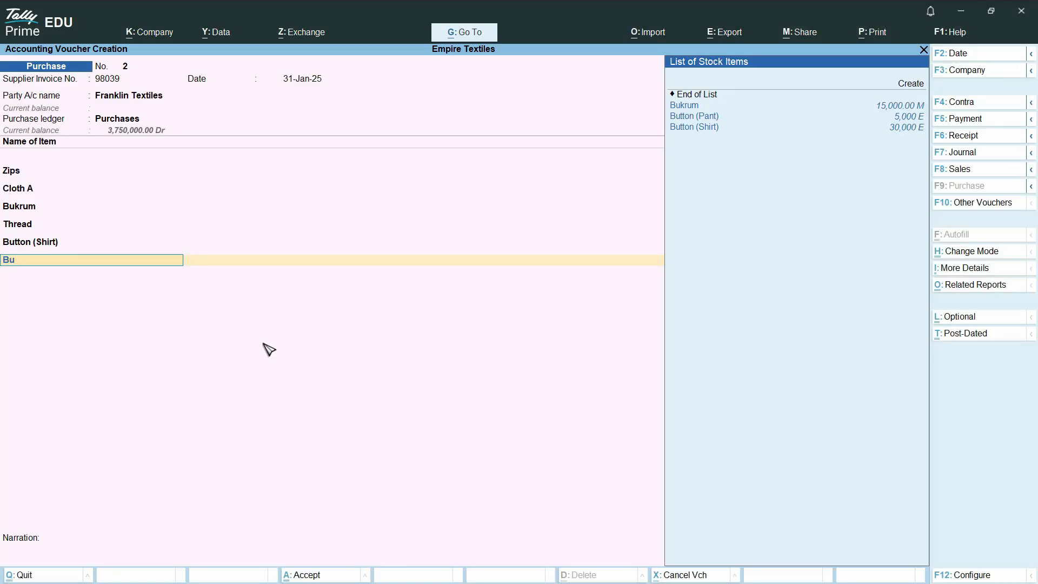
key("Down")
key("Return")
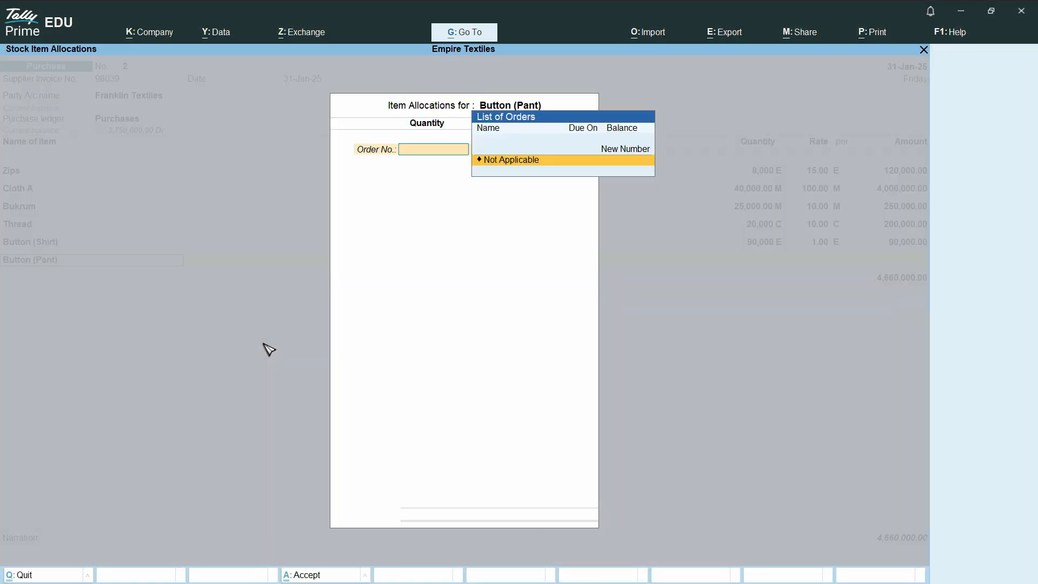
key("Return")
Check the Button Pants quantity in the Excel worksheet and enter 10,000 in the Button (Pant) allocation
key("alt+Tab")
key("Right")
key("Right")
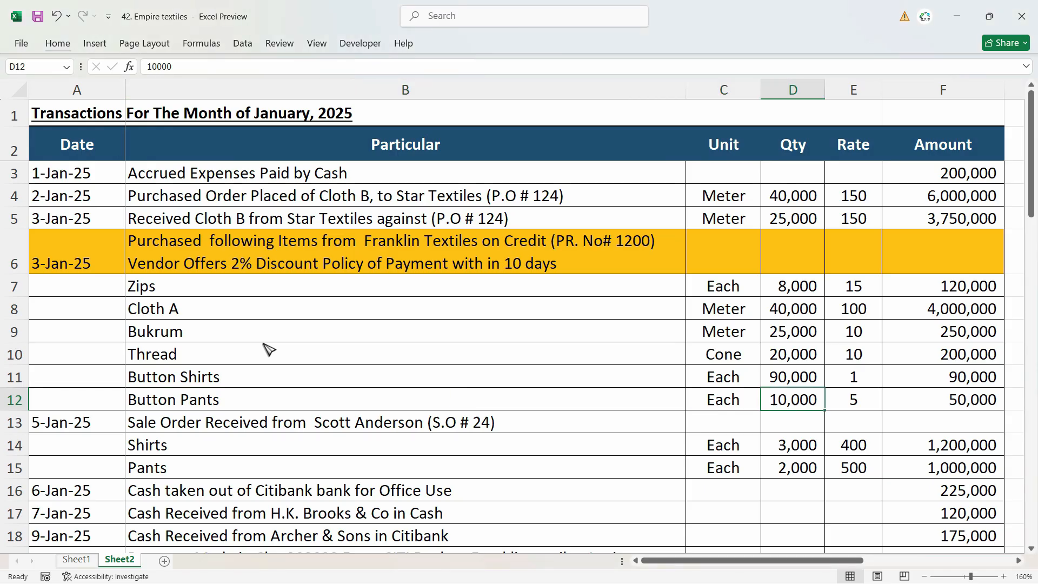
key("alt+Tab")
type("10000")
key("Return")
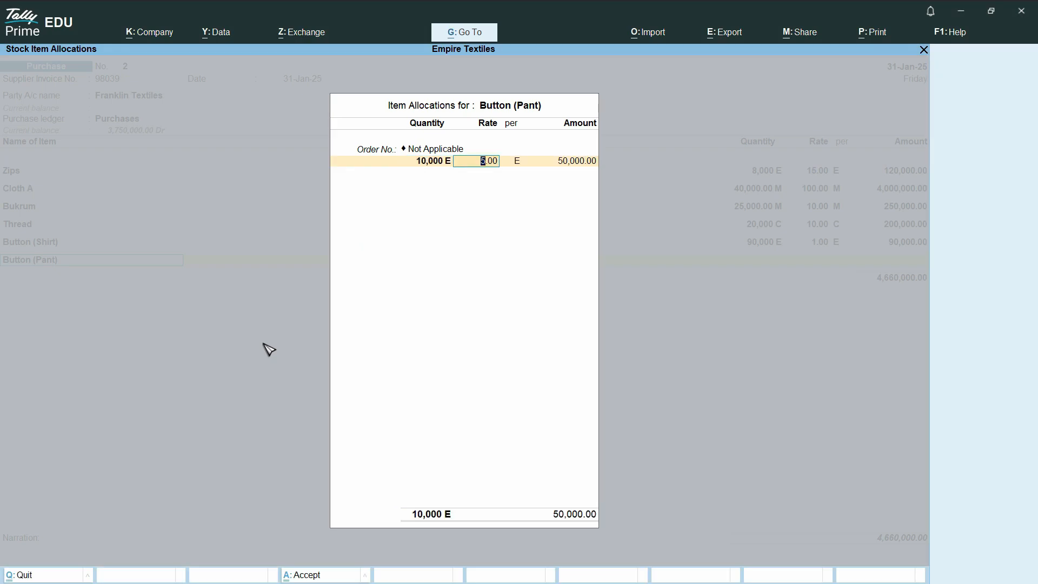
Check the Button Pants rate and amount in the Excel worksheet and complete the Button (Pant) line at 5.00 per E
key("alt+Tab")
key("Right")
key("Right")
key("alt+Tab")
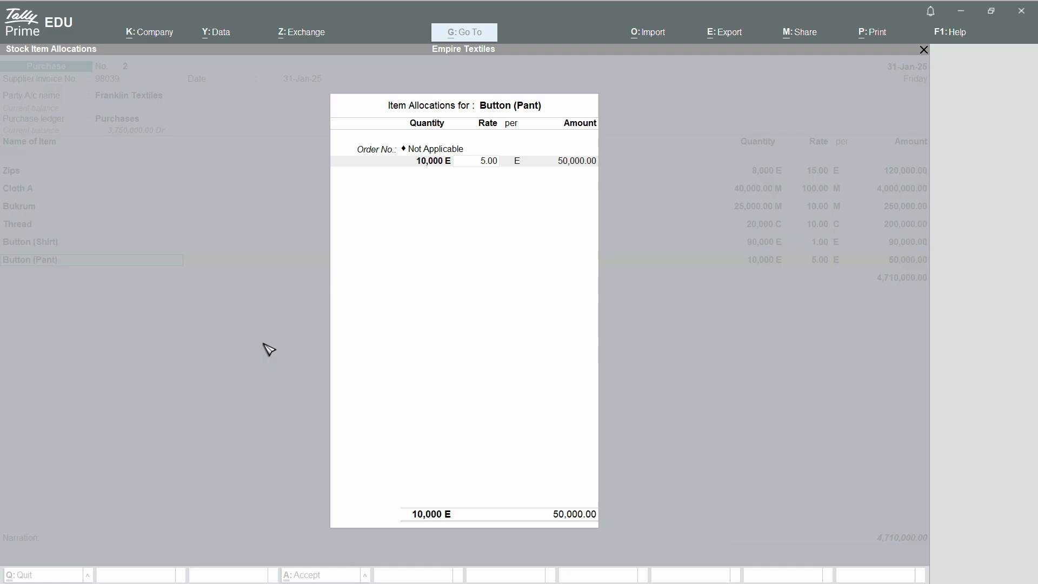
key("Return")
key("Return")
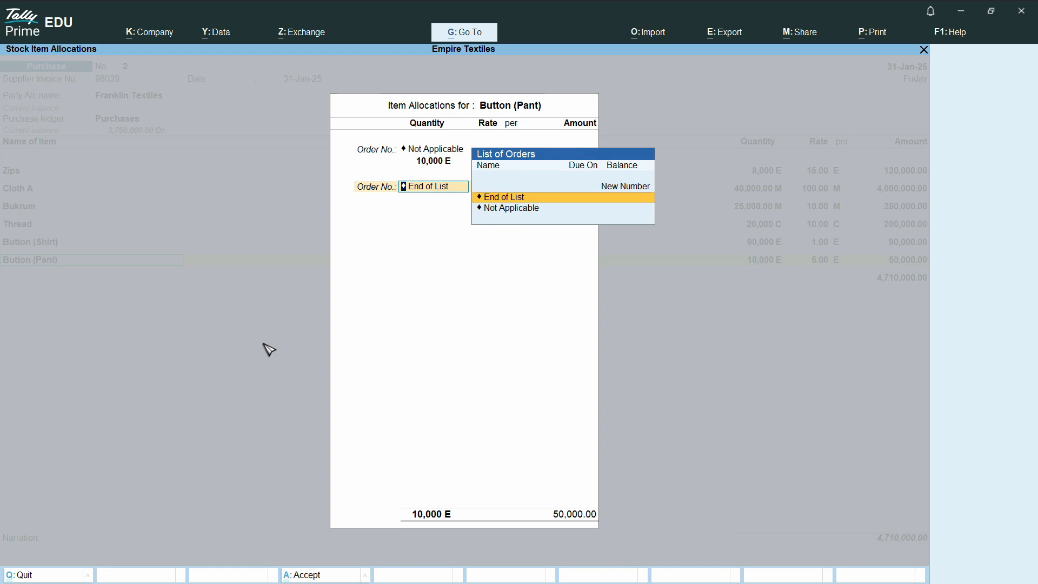
key("Return")
key("Return")
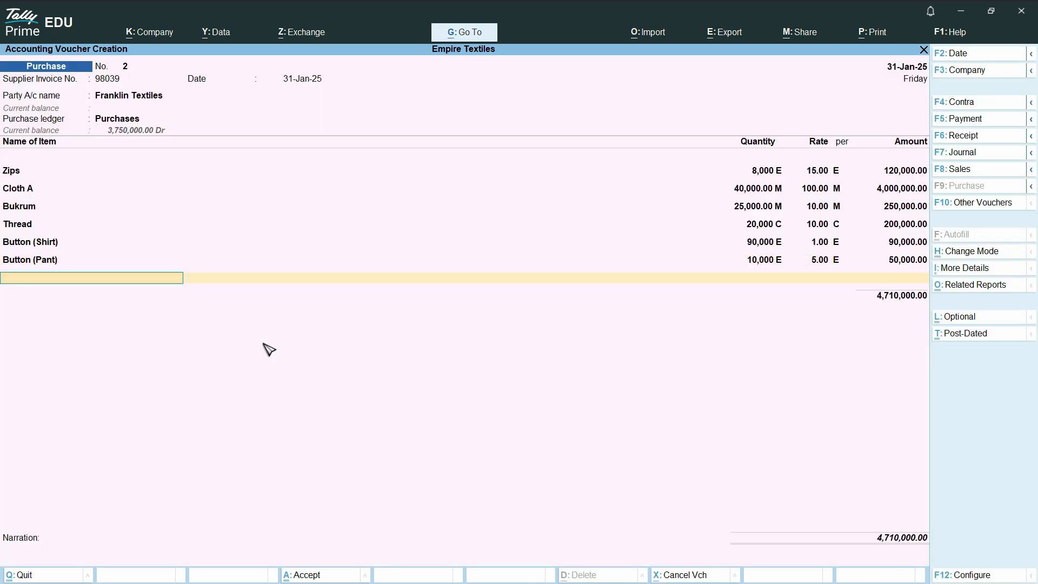
End the item list and allocate the full 4,710,000.00 Cr bill as a New Ref named after the supplier invoice number
key("Return")
key("Return")
key("Return")
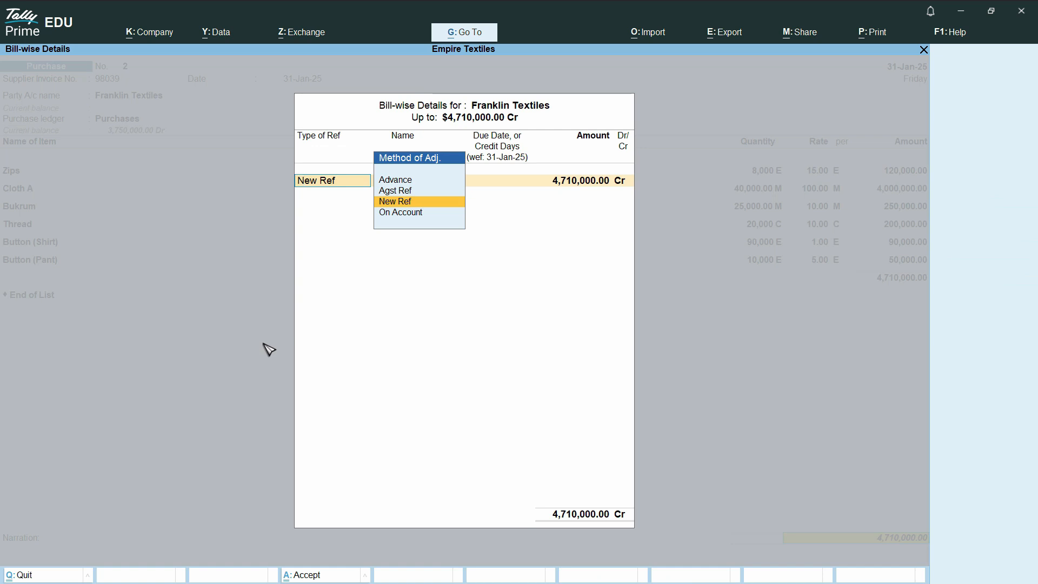
key("Return")
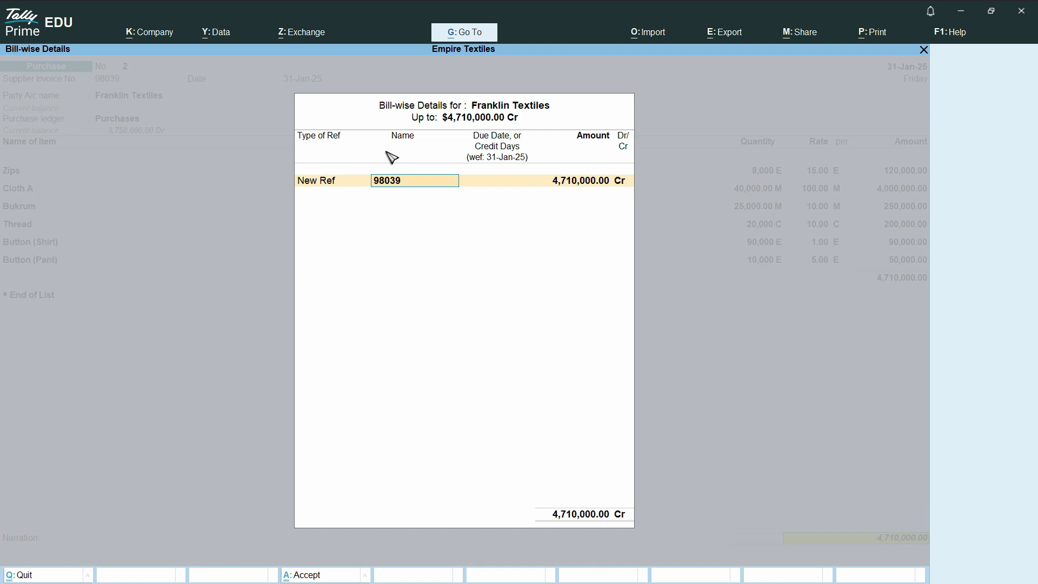
key("Return")
key("Return")
key("Return")
key("Return")
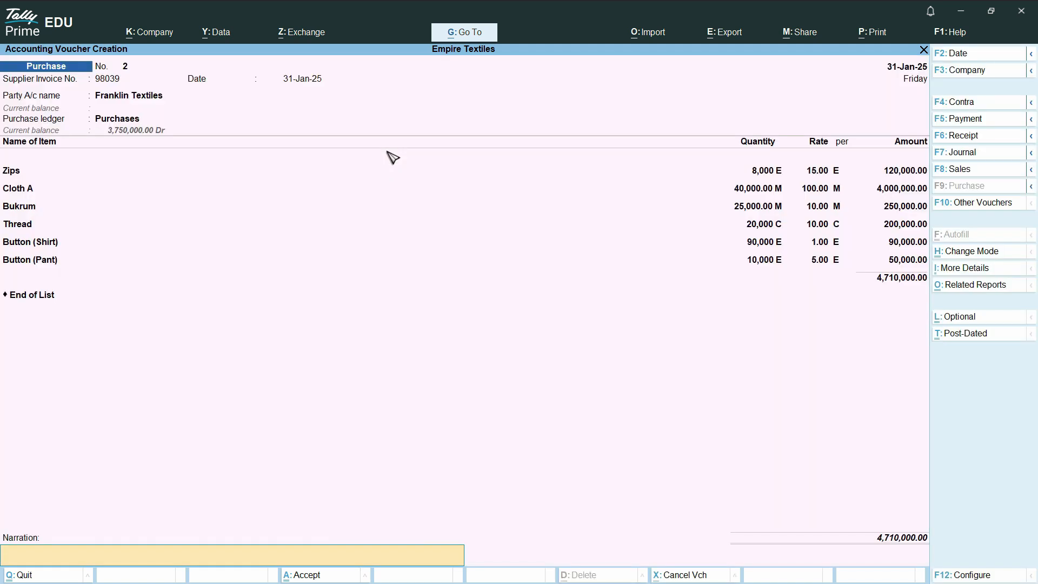
Select the amounts from Zips to Button Pants in the Excel worksheet and compare their sum with the voucher total
key("alt+Tab")
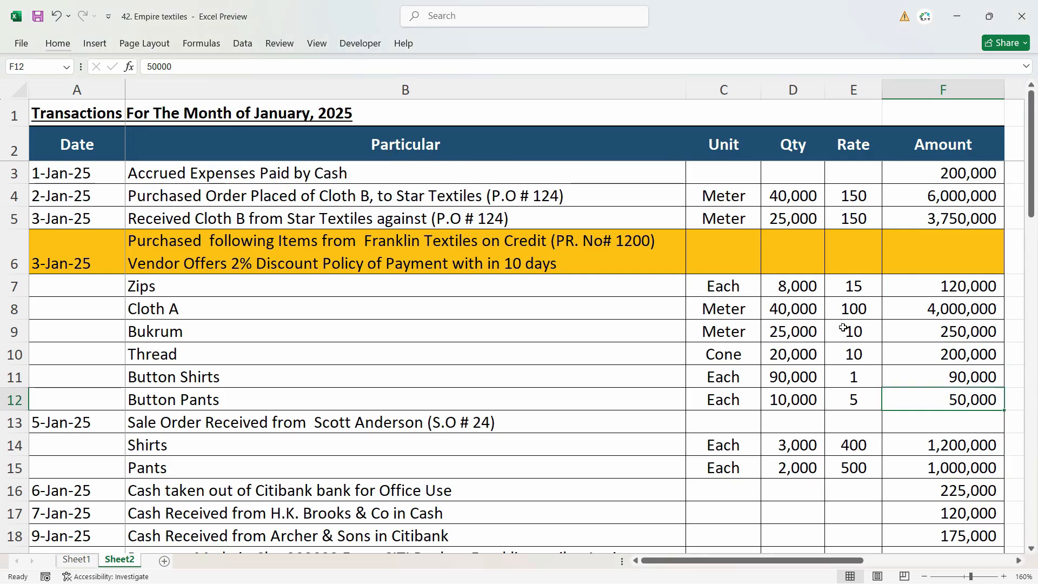
left_click_drag(947, 287, 942, 401)
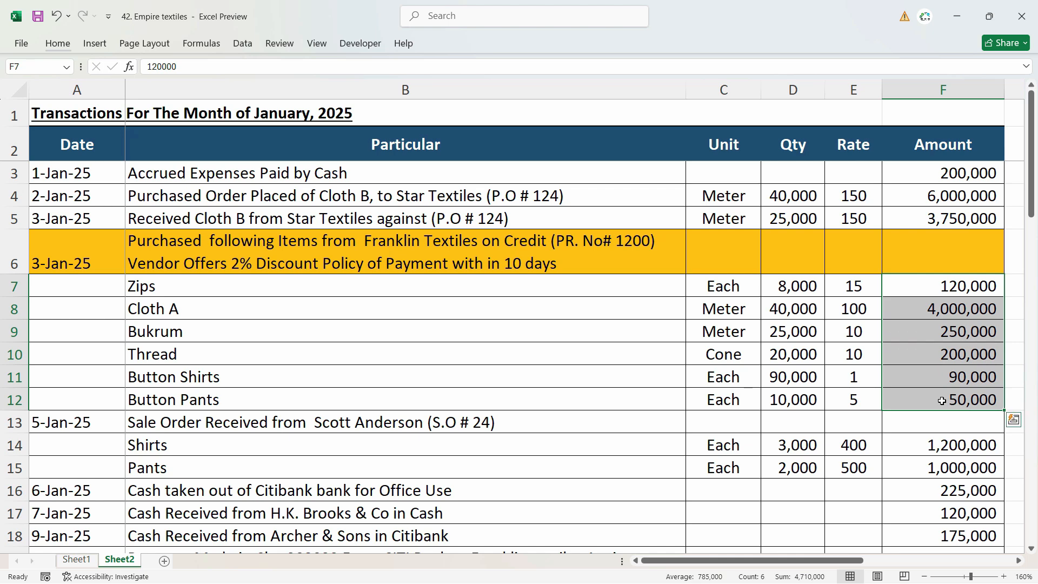
key("ctrl+q")
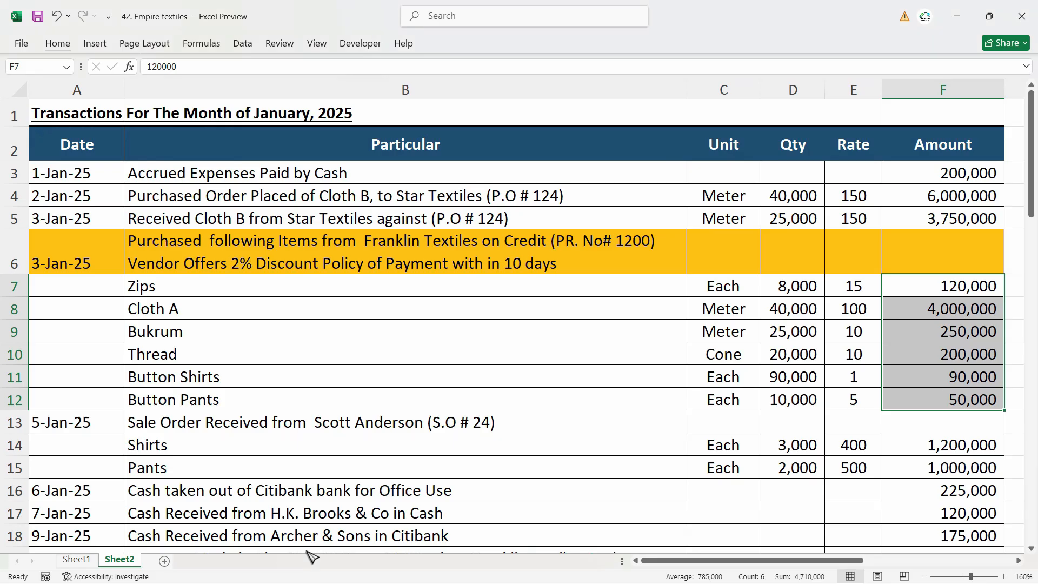
key("ctrl+c")
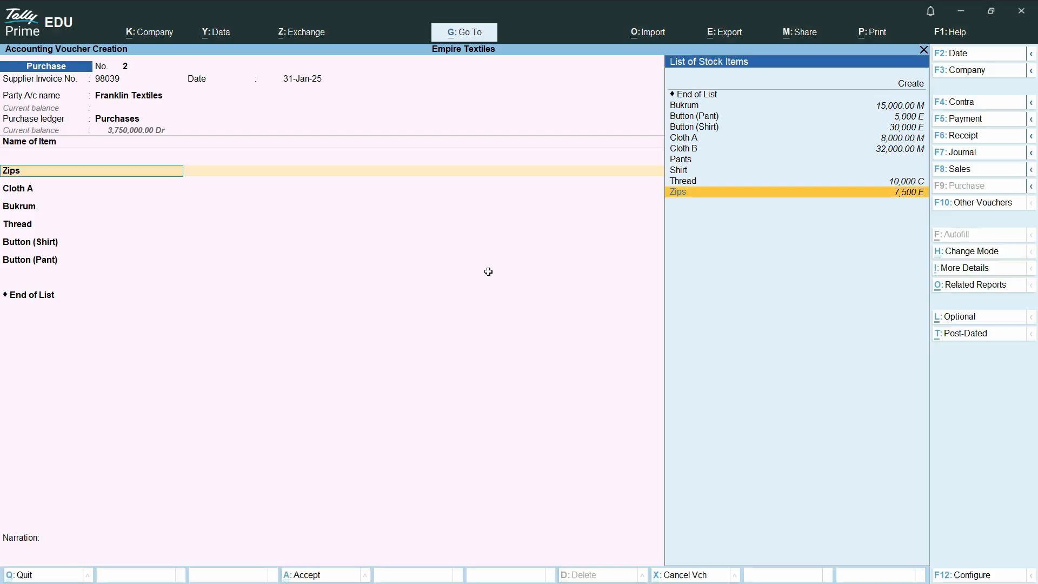
key("Return")
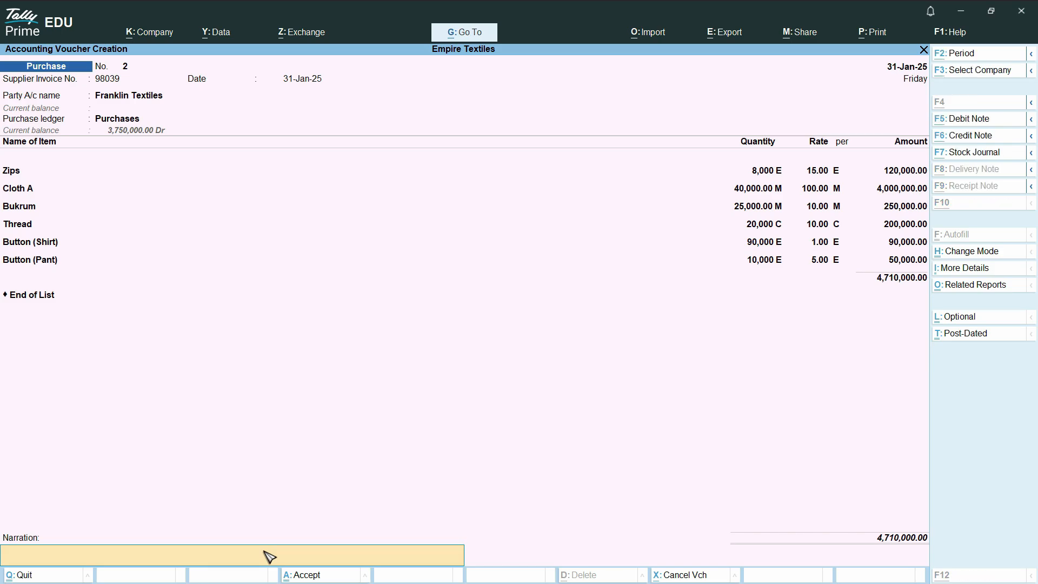
Copy the Franklin Textiles purchase description from the 3-Jan-25 row of the Excel worksheet into the voucher's narration
key("alt+Tab")
left_click(522, 335)
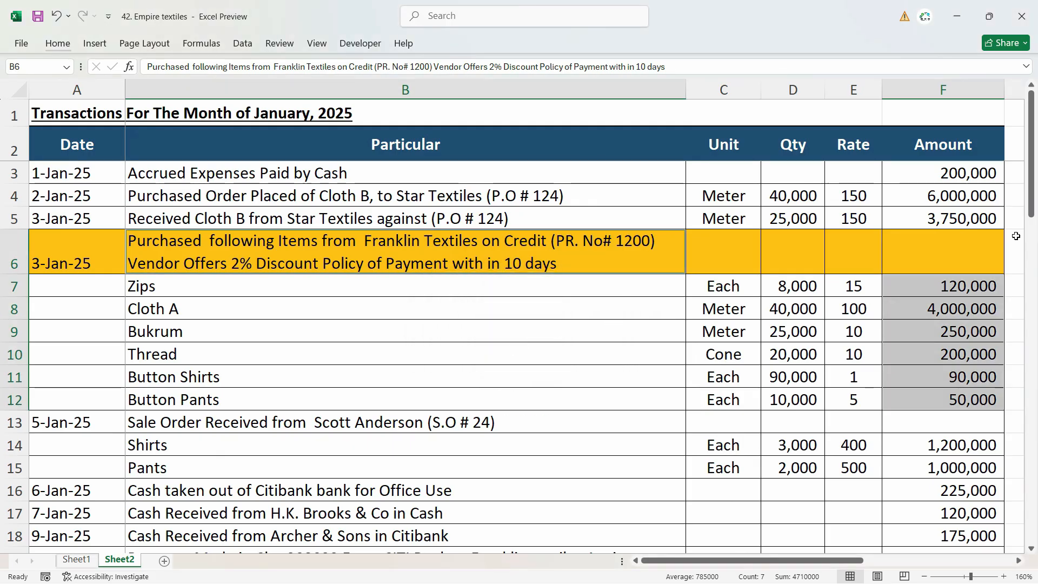
double_click(282, 247)
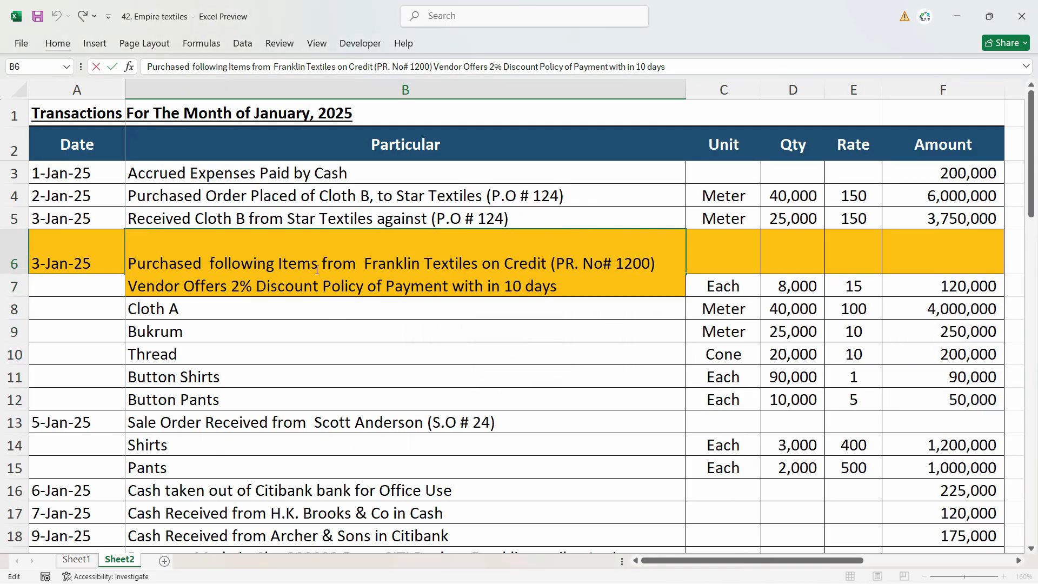
key("ctrl+a")
left_click(359, 353)
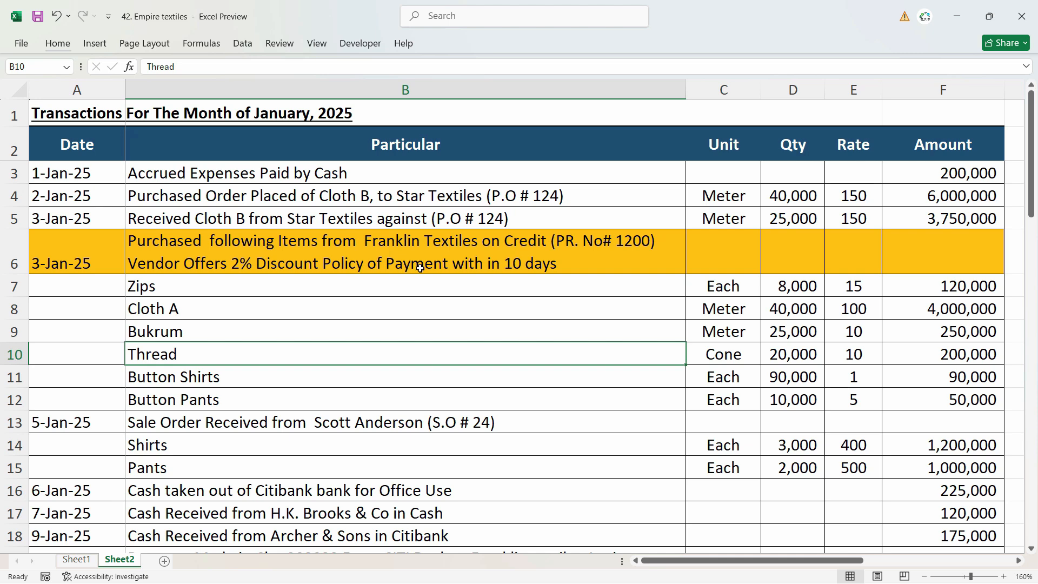
double_click(541, 266)
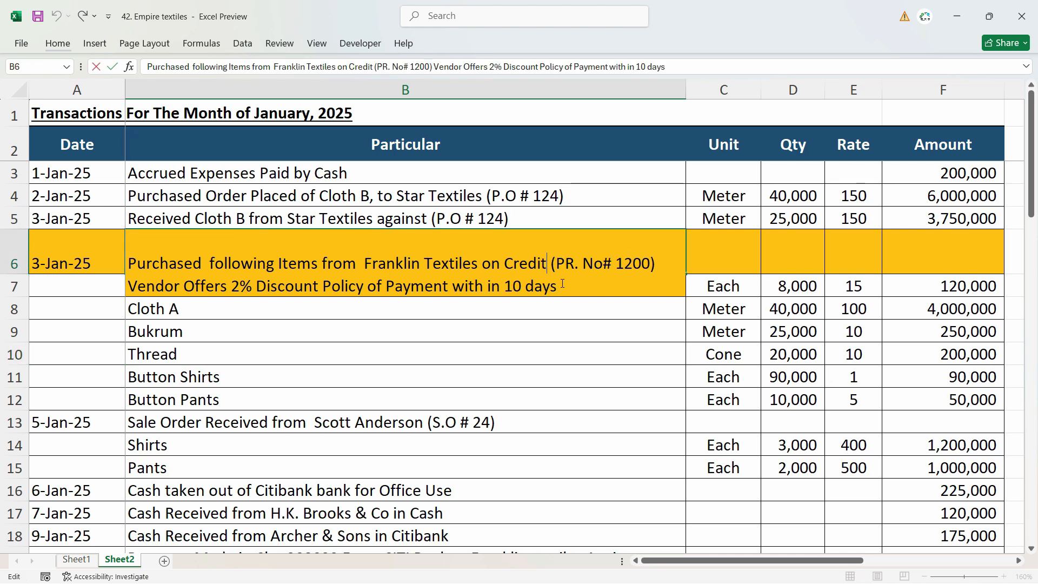
key("alt+Tab")
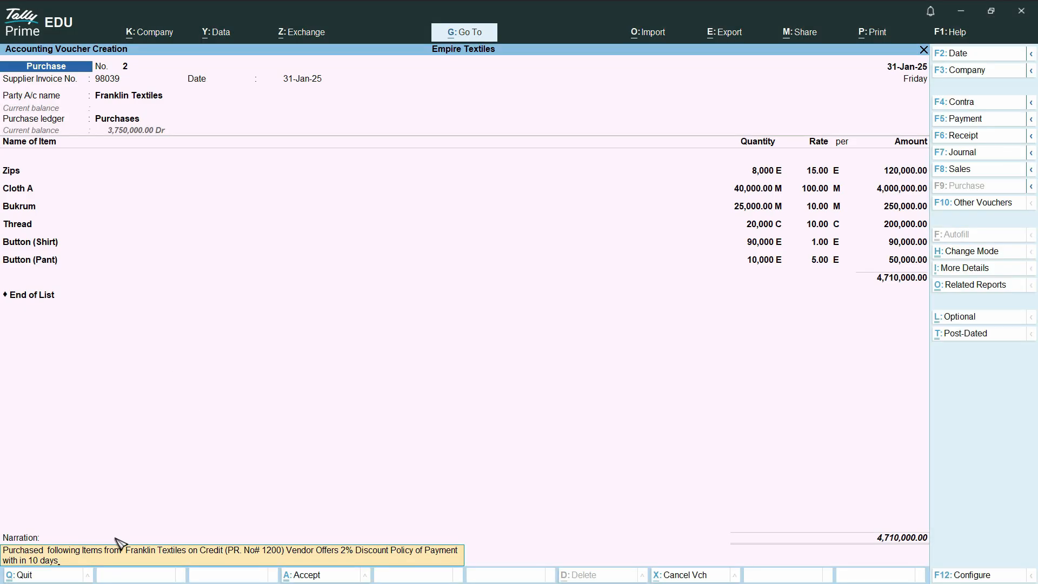
Reopen the Franklin Textiles receipt and party details from the voucher header and go through them back to the item lines
left_click(128, 99)
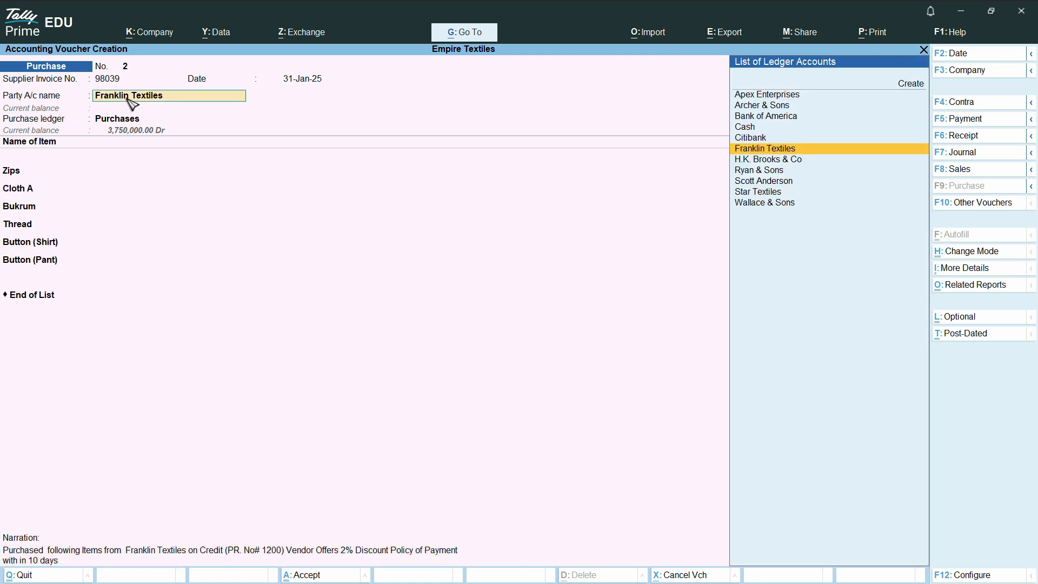
key("Return")
key("Escape")
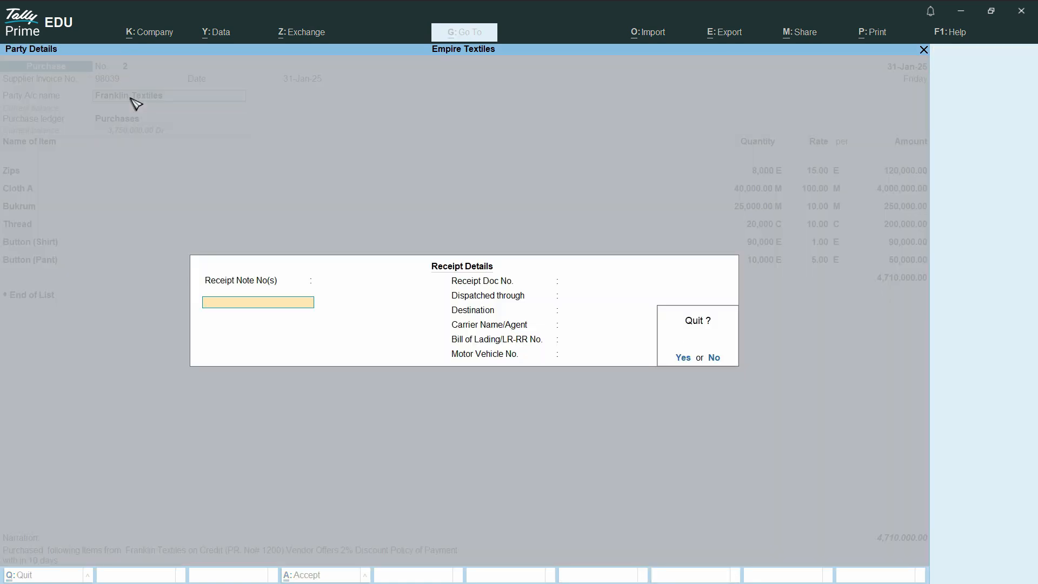
key("y")
key("Return")
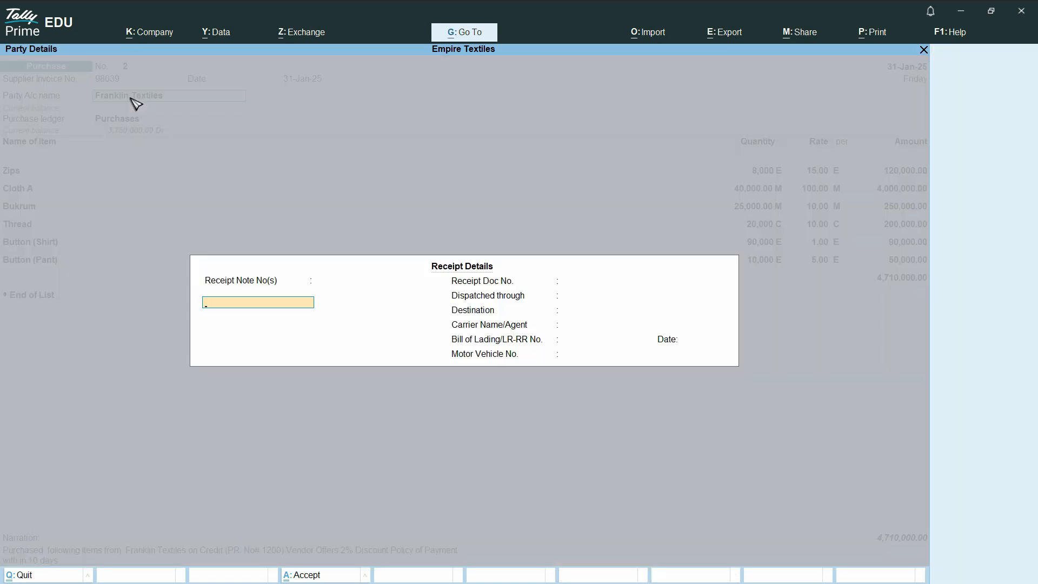
key("Return")
key("Return")
key("Return")
key("Return")
key("Return")
key("Return")
key("Return")
key("Return")
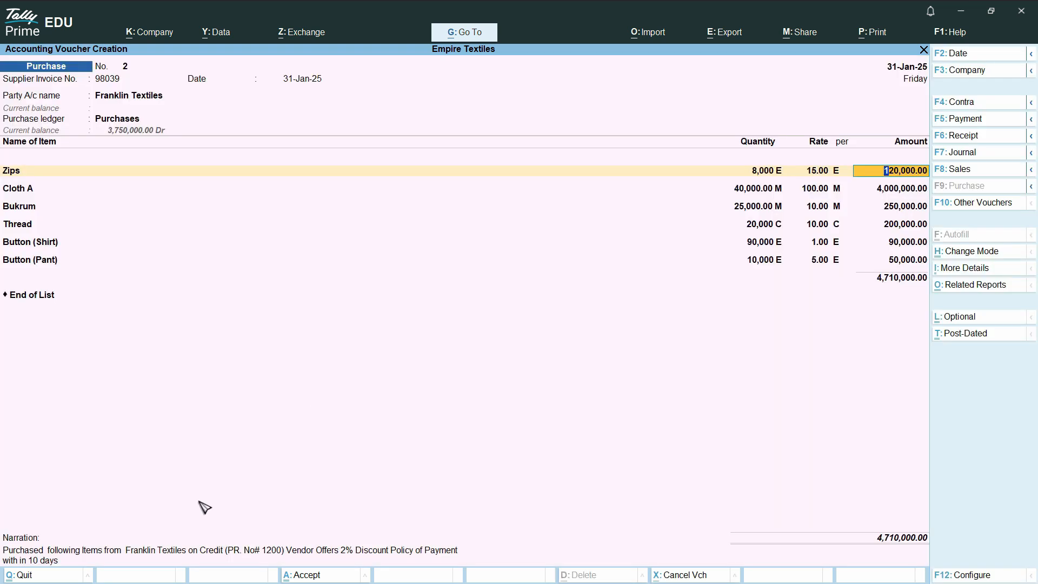